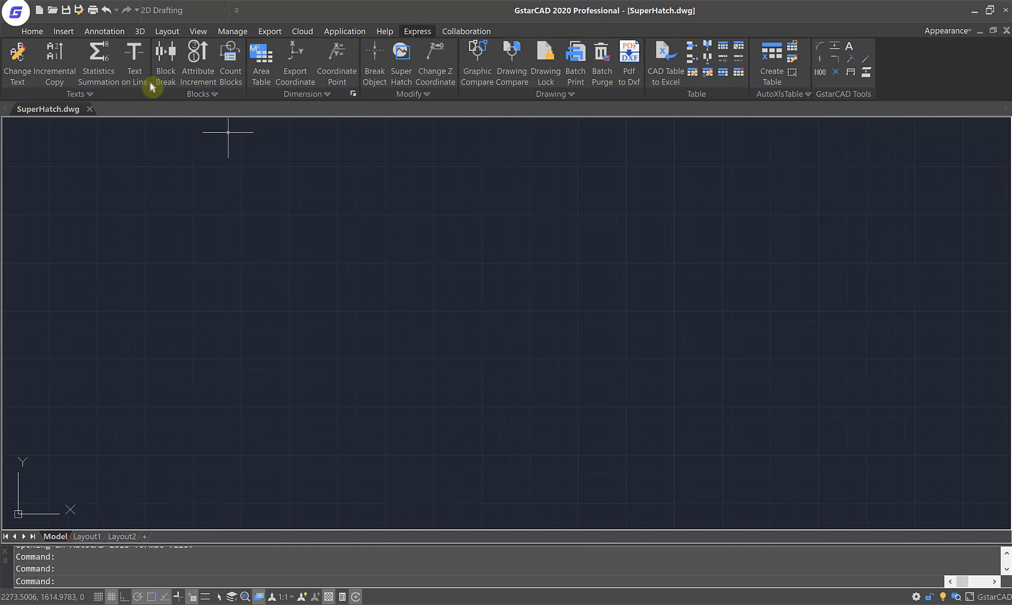
# Draw a 100×100 square rectangle and centre it large on the canvas
pyautogui.click(32, 31)
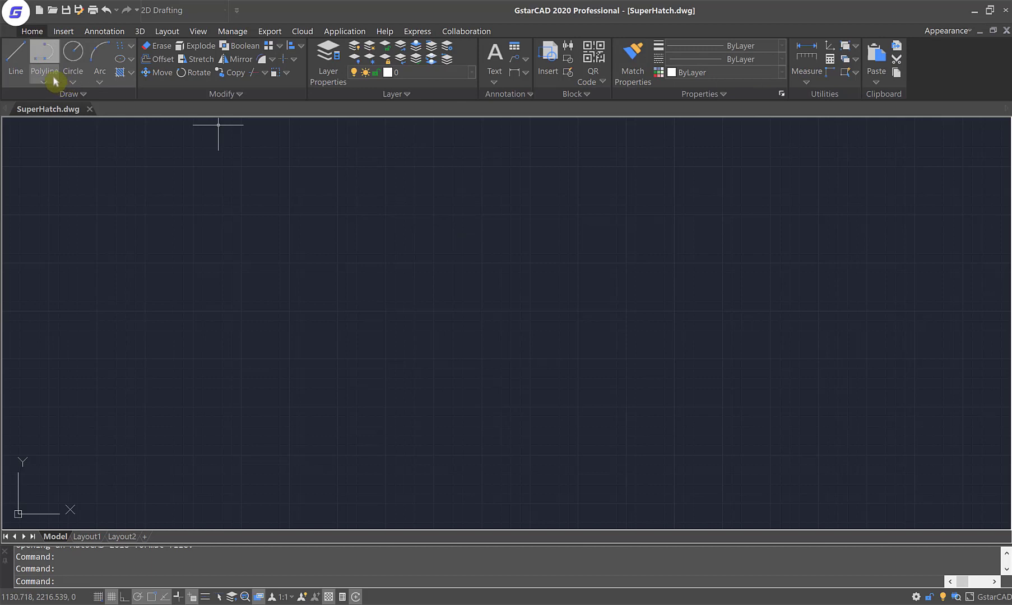
pyautogui.click(48, 80)
pyautogui.click(100, 130)
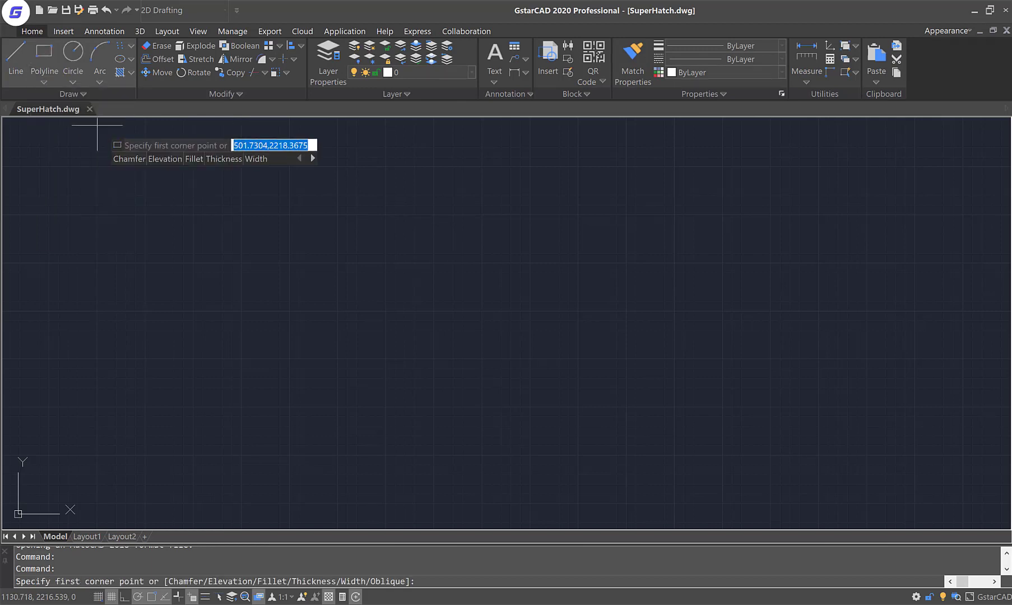
pyautogui.click(396, 367)
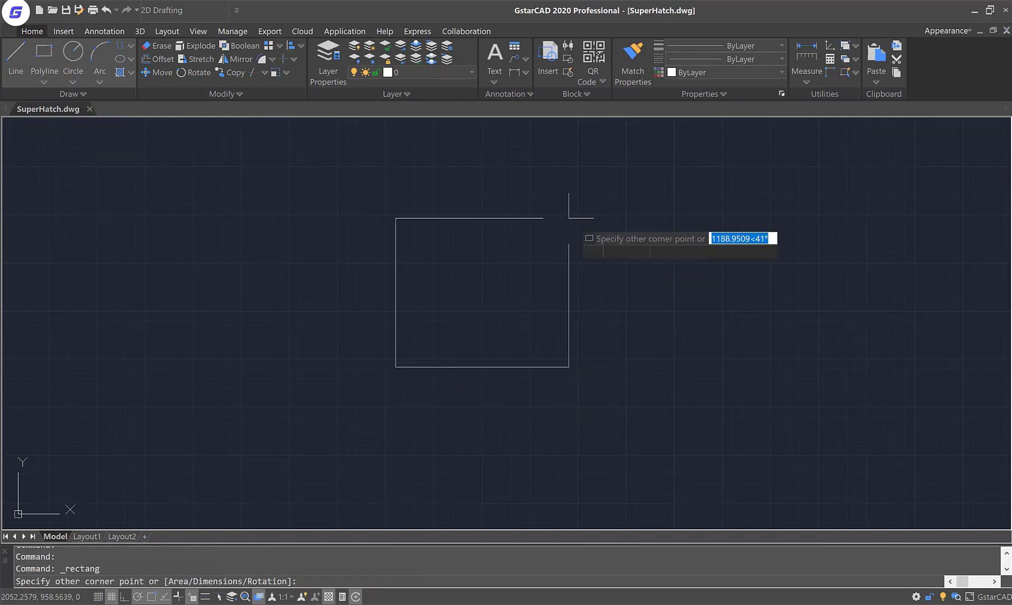
pyautogui.write('100')
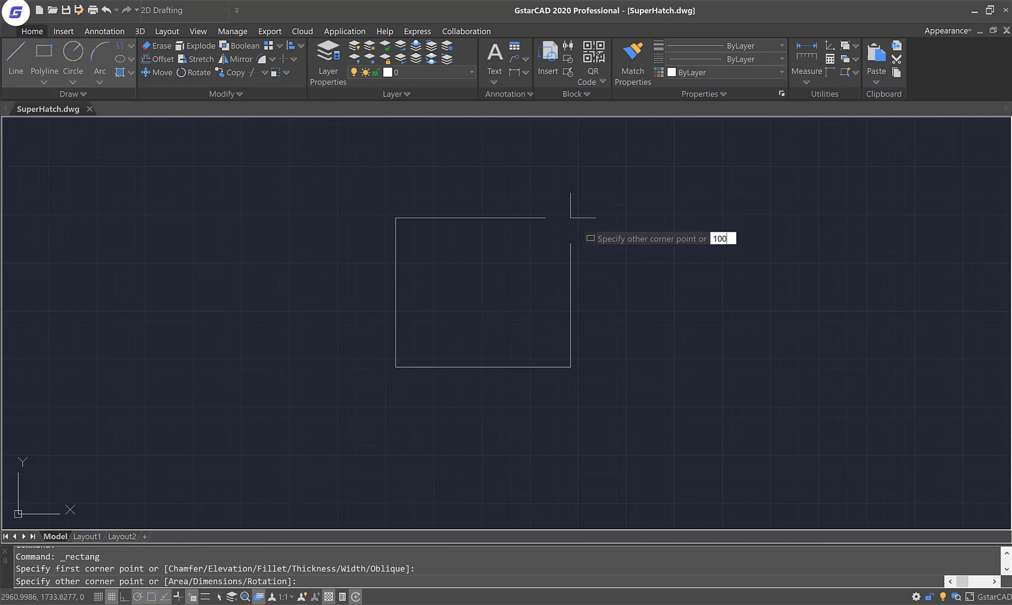
pyautogui.write(',100')
pyautogui.press('Return')
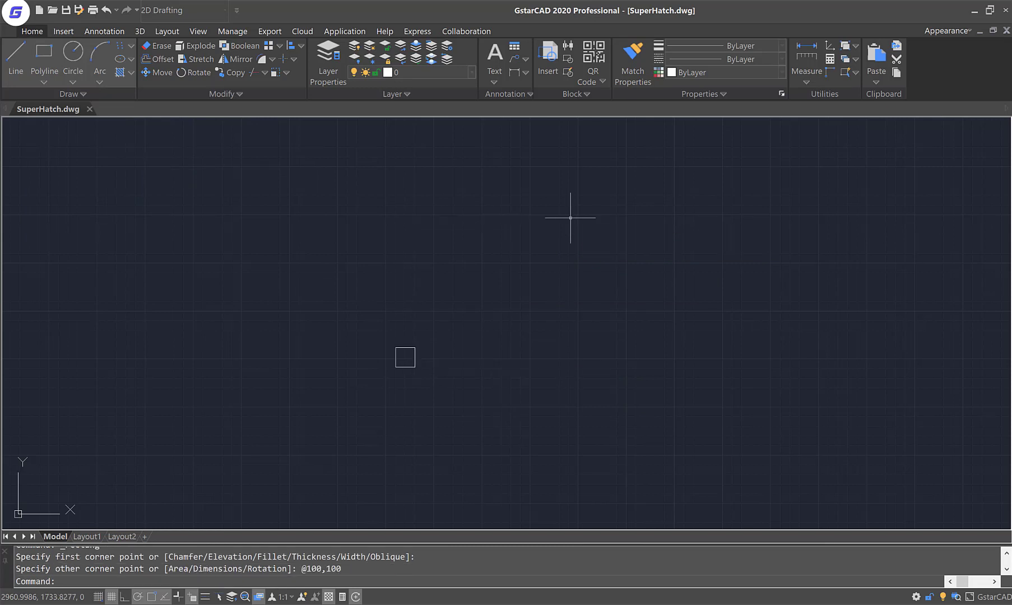
pyautogui.scroll(6, 380, 354)
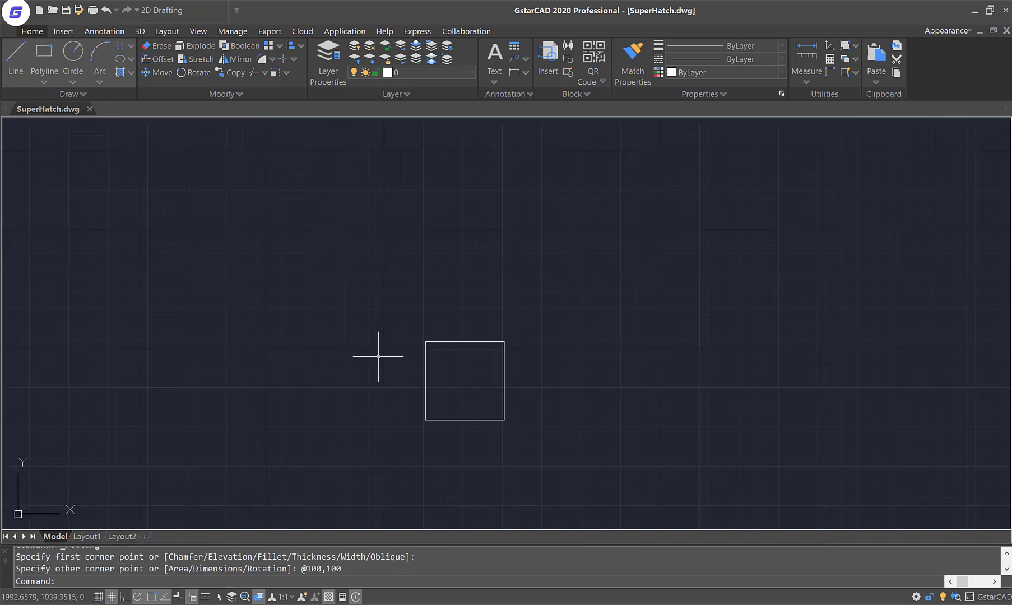
pyautogui.moveTo(513, 373); pyautogui.dragTo(468, 264, button='middle')
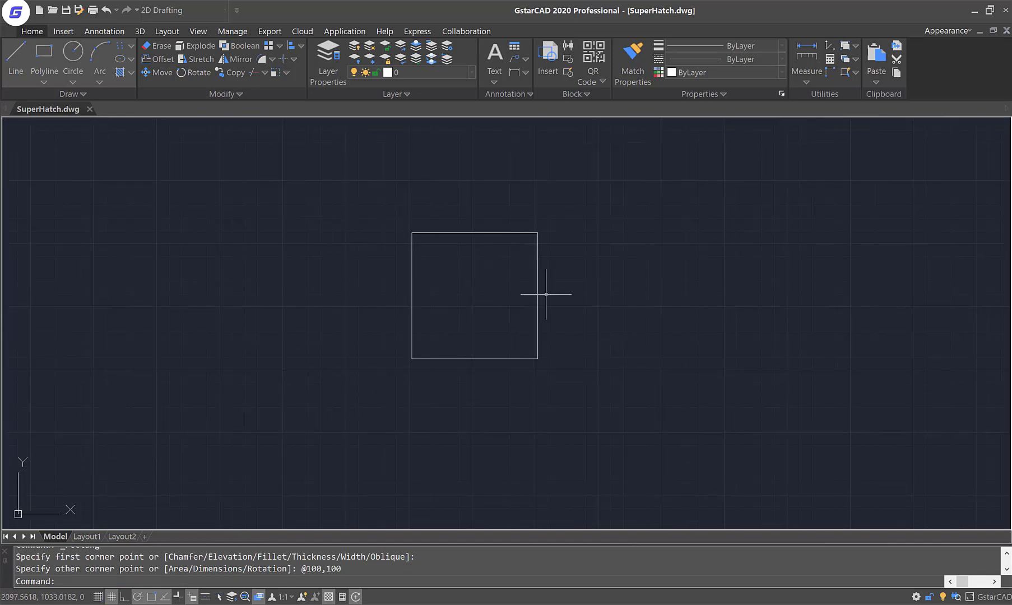
# Rotate the square 45° about its centre with RO so it becomes a diamond
pyautogui.write('ro')
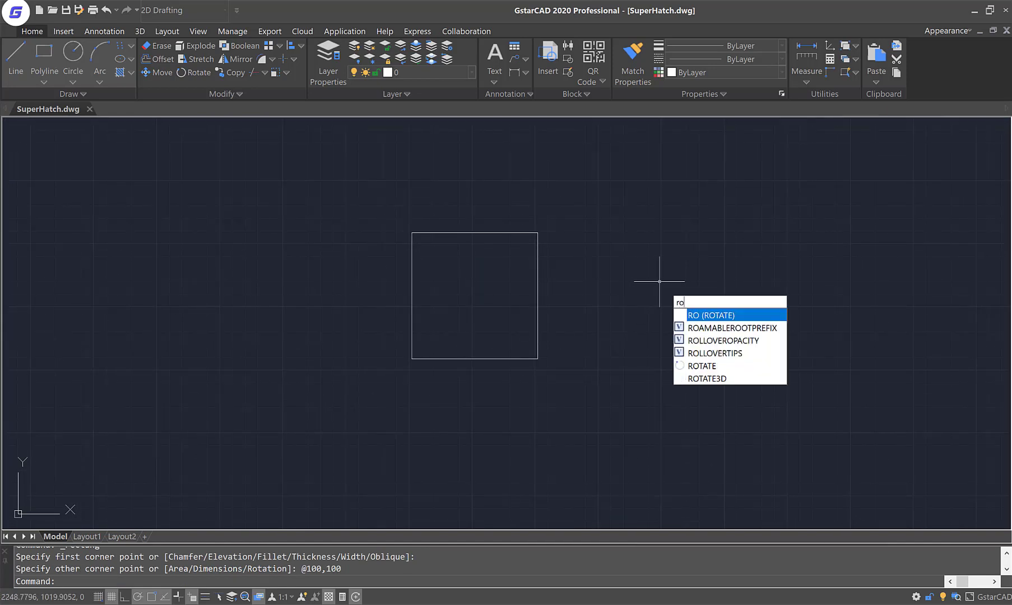
pyautogui.press('Return')
pyautogui.click(349, 198)
pyautogui.click(592, 415)
pyautogui.press('Return')
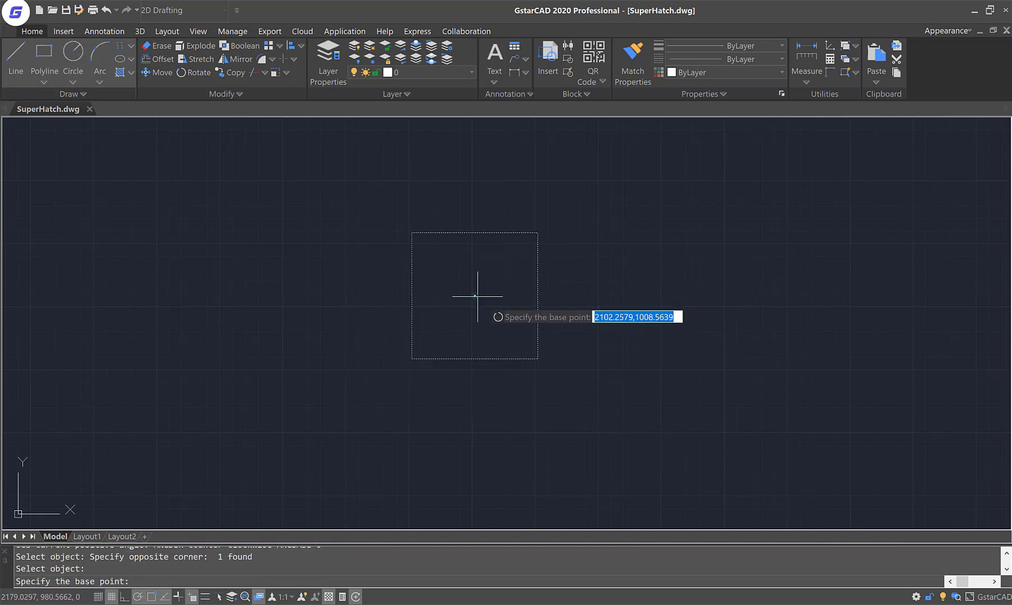
pyautogui.click(474, 295)
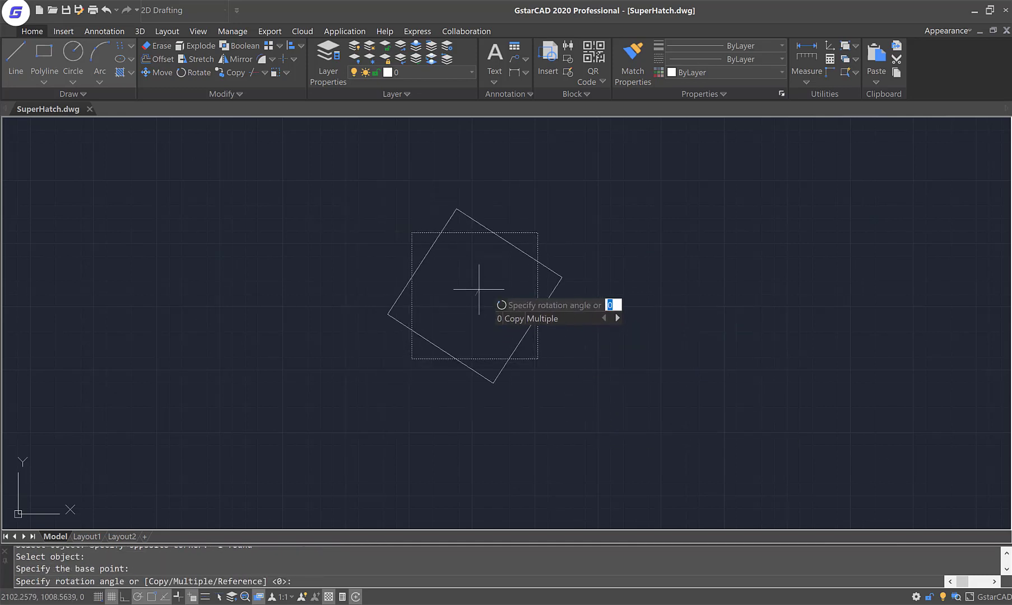
pyautogui.write('45')
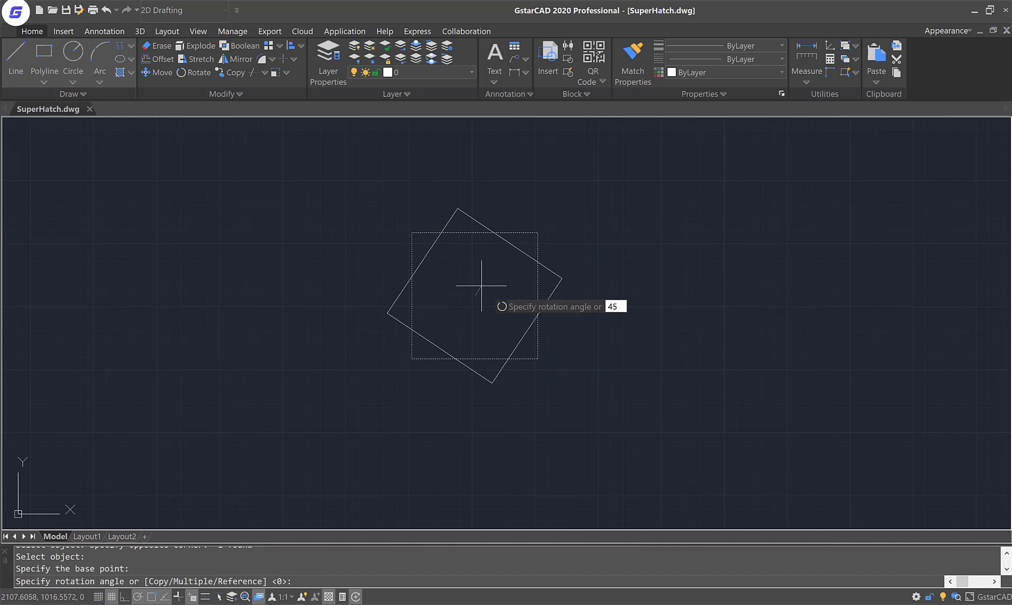
pyautogui.press('Return')
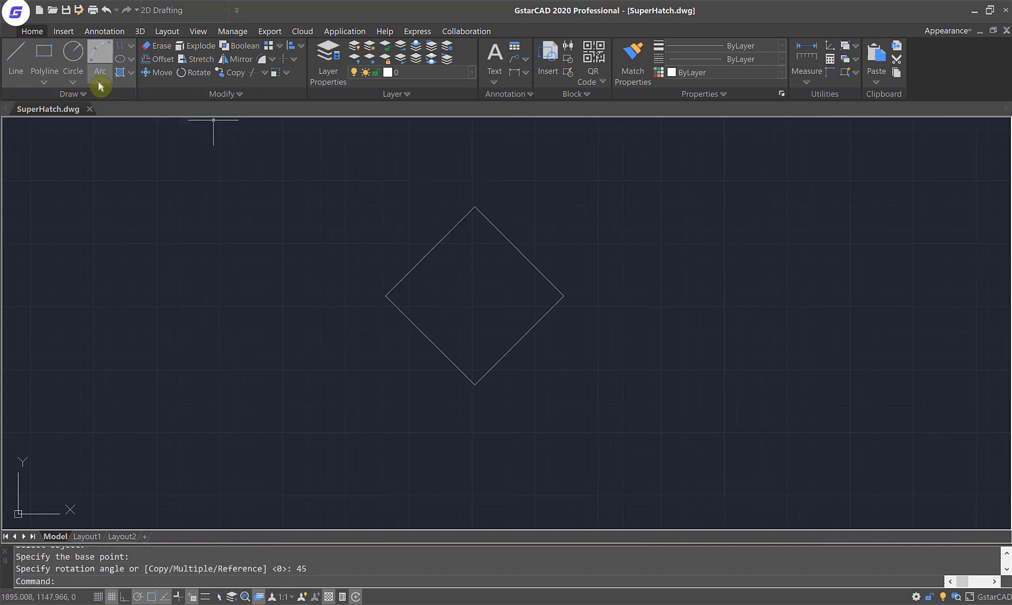
# Draw a radius-100 arc from the diamond's top vertex to its bottom vertex
pyautogui.click(100, 82)
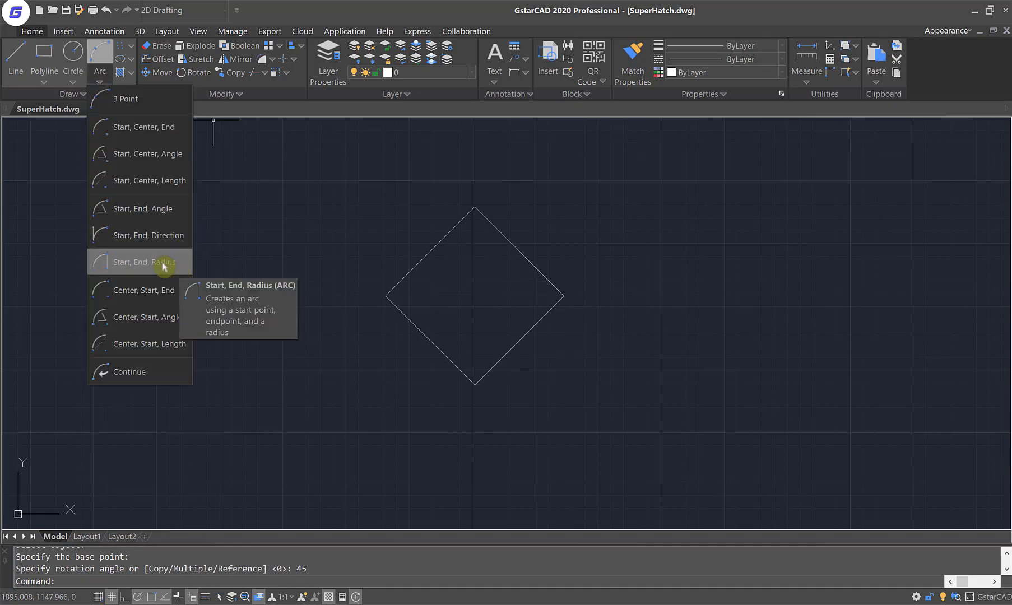
pyautogui.click(101, 262)
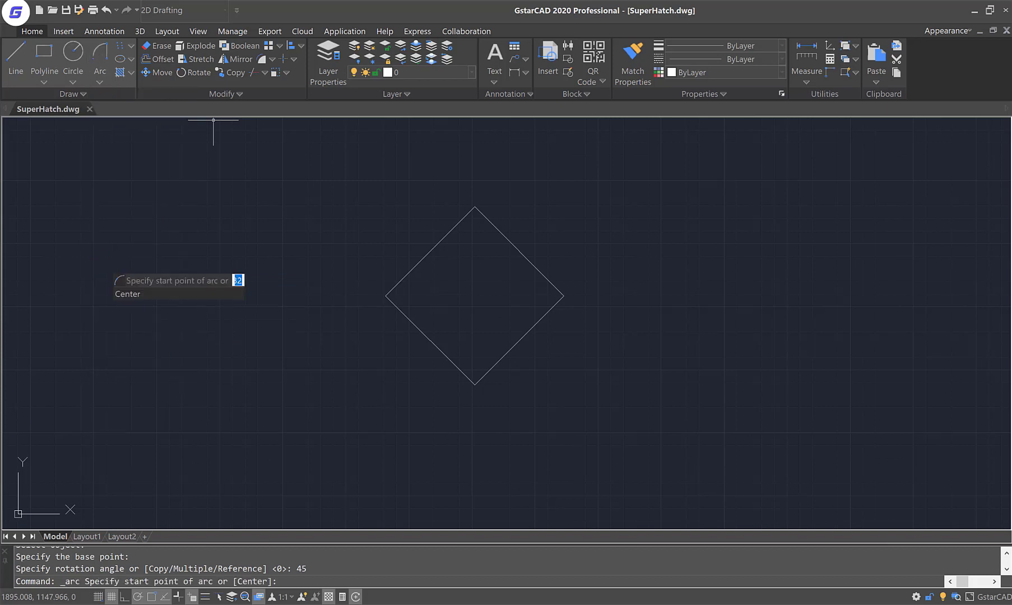
pyautogui.click(473, 212)
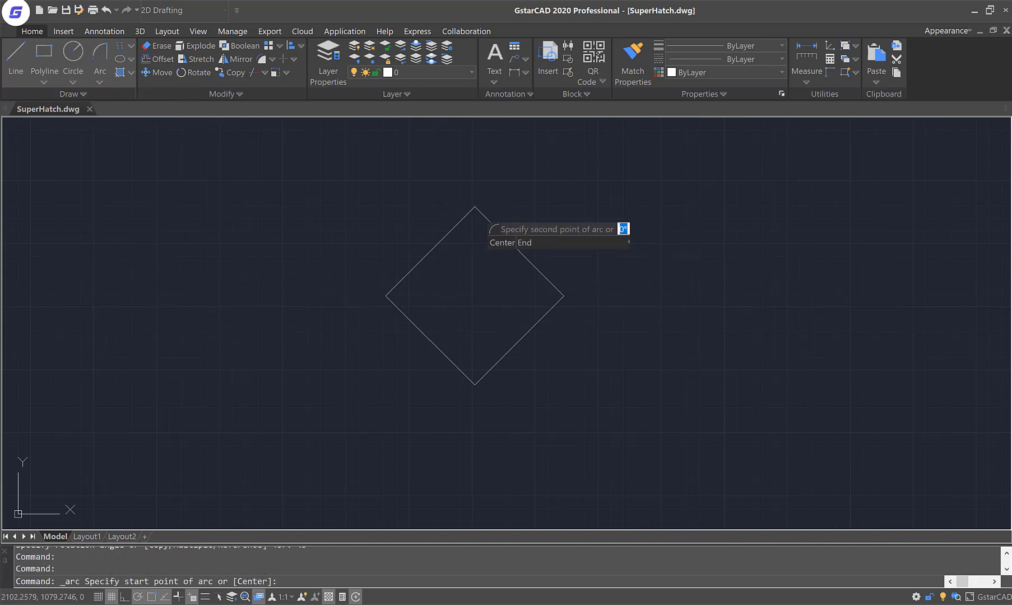
pyautogui.click(475, 385)
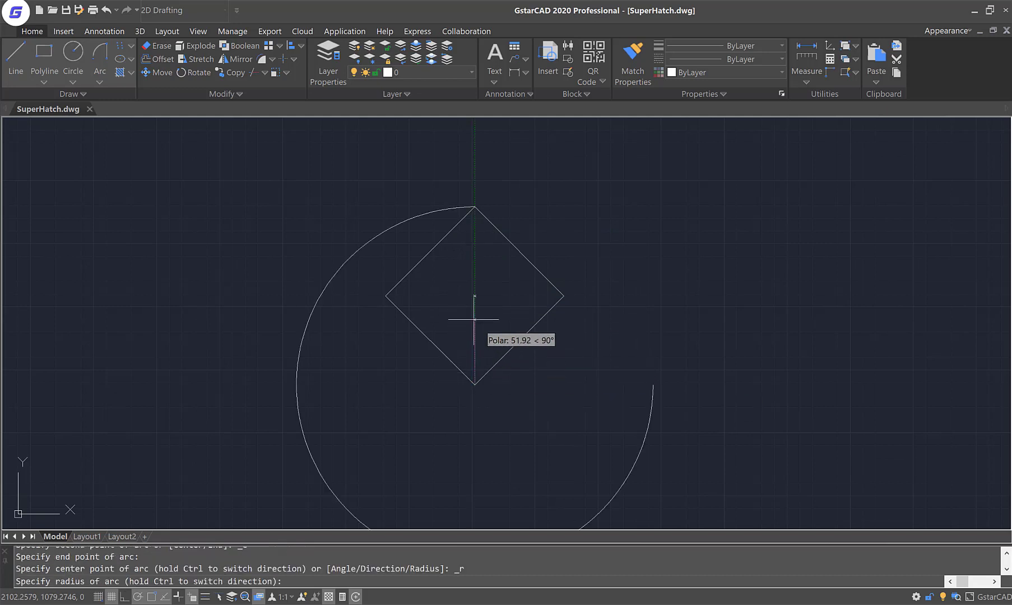
pyautogui.write('1')
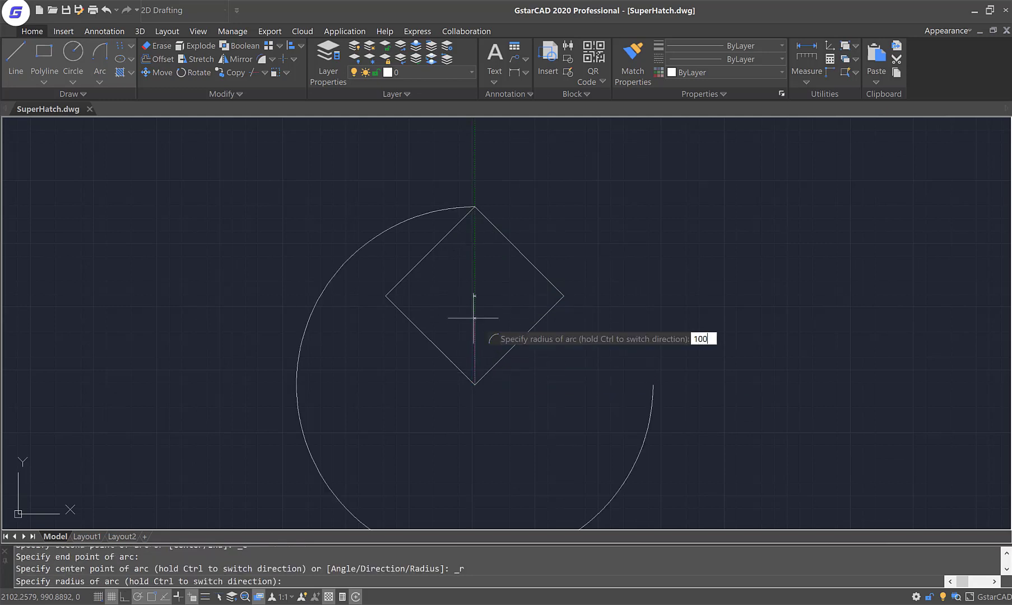
pyautogui.write('00')
pyautogui.press('Return')
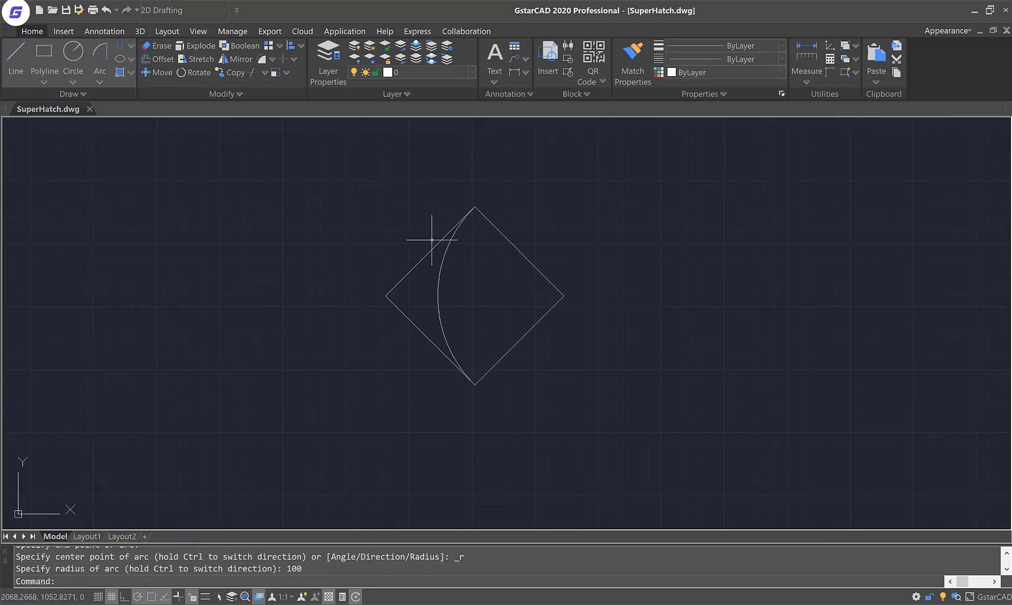
# Draw a second radius-100 arc from the bottom vertex back to the top vertex
pyautogui.click(99, 82)
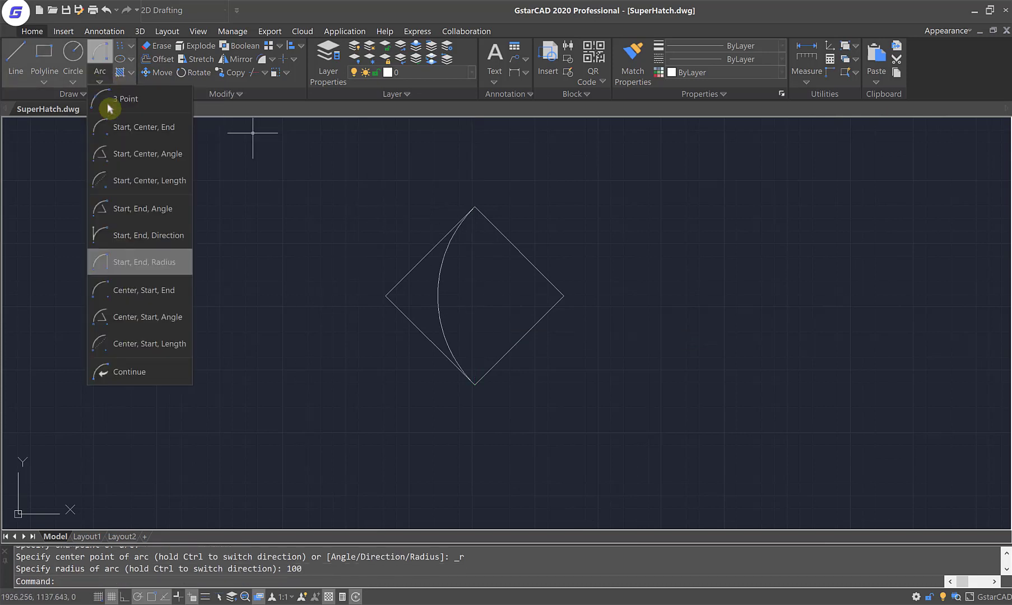
pyautogui.click(151, 258)
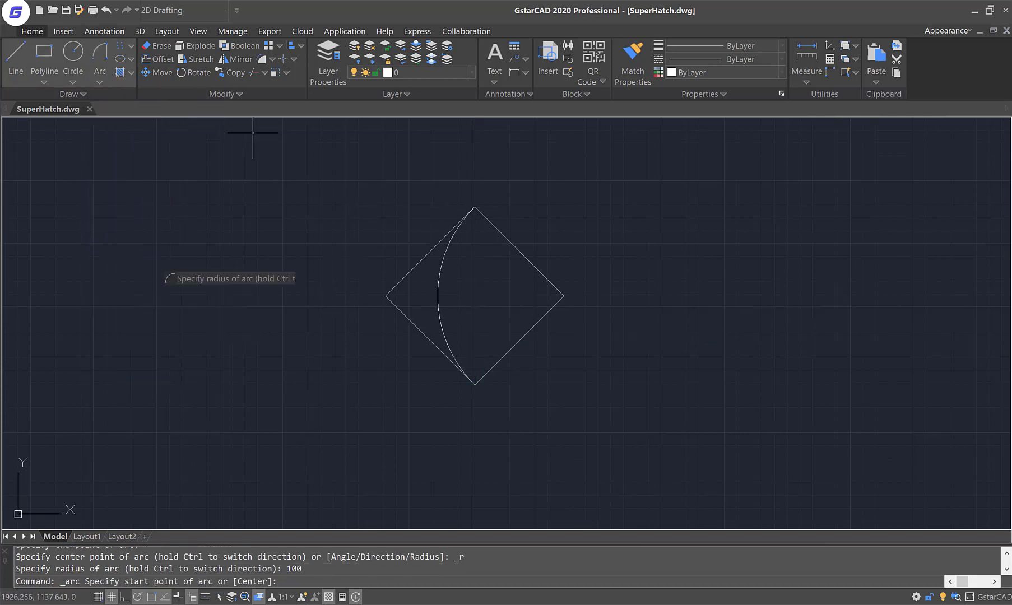
pyautogui.click(474, 382)
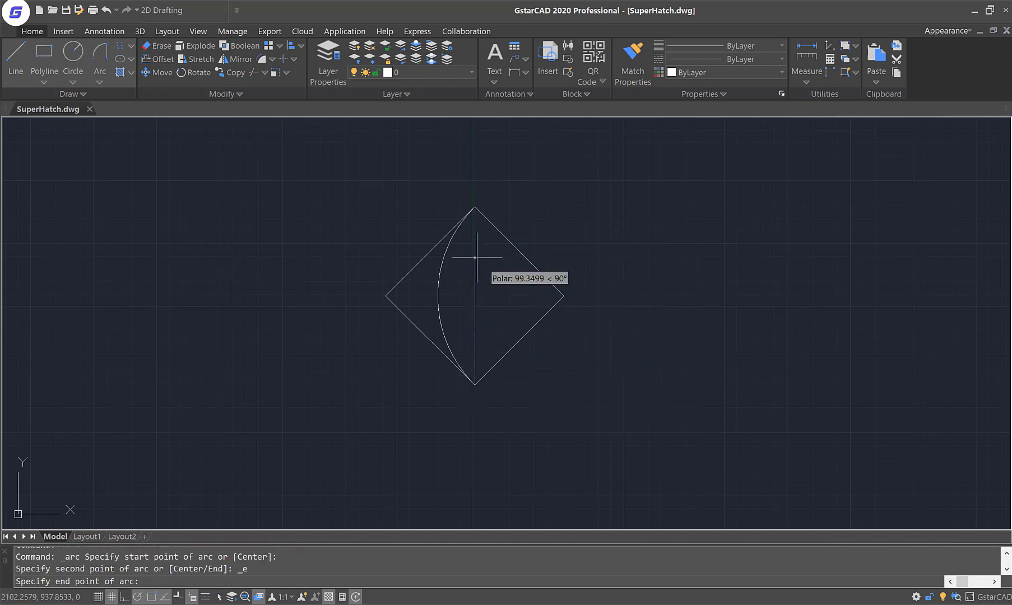
pyautogui.click(474, 208)
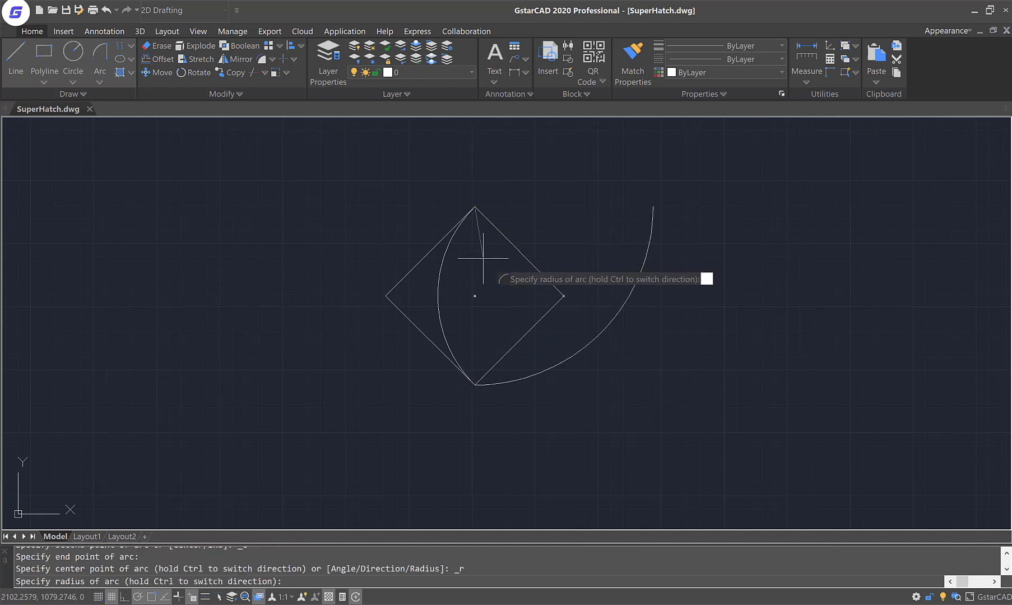
pyautogui.write('100')
pyautogui.press('Return')
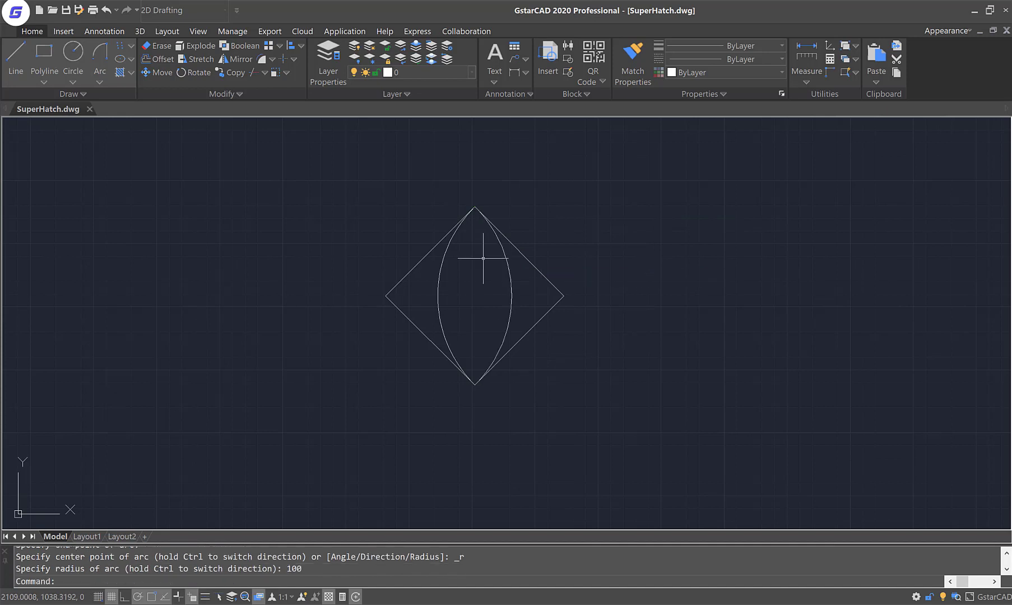
# Draw a radius-100 arc from the diamond's right vertex to its left vertex
pyautogui.click(100, 79)
pyautogui.click(141, 261)
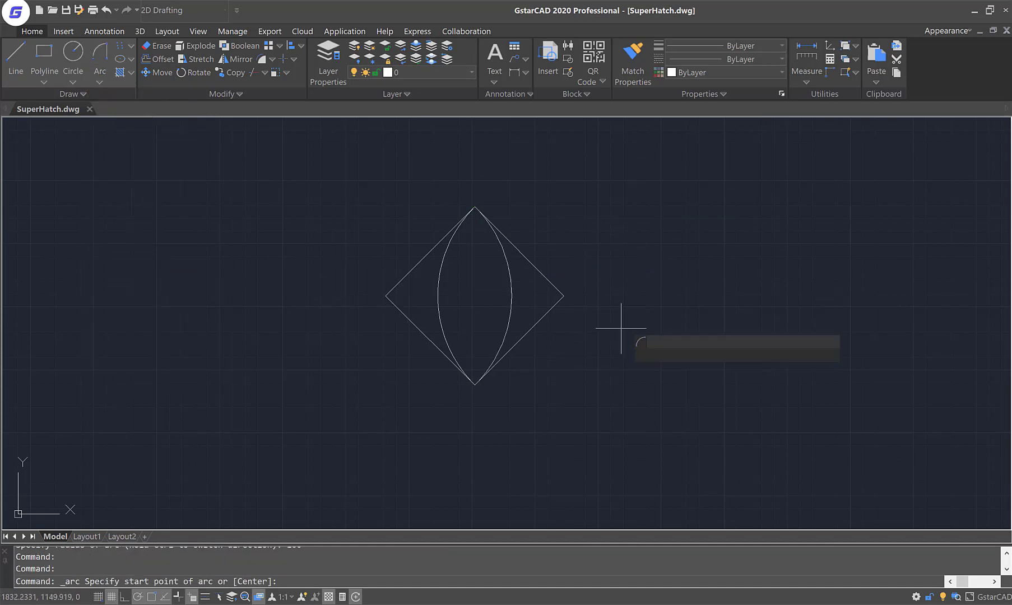
pyautogui.click(563, 296)
pyautogui.click(387, 296)
pyautogui.write('100')
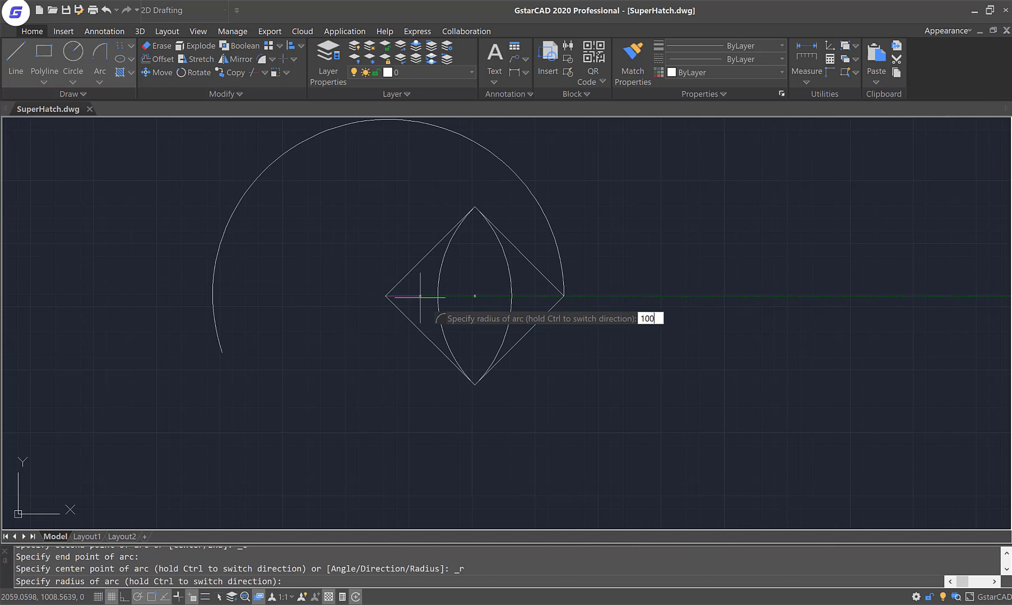
pyautogui.press('Return')
# Draw the matching radius-100 arc from the left vertex back to the right vertex
pyautogui.click(101, 83)
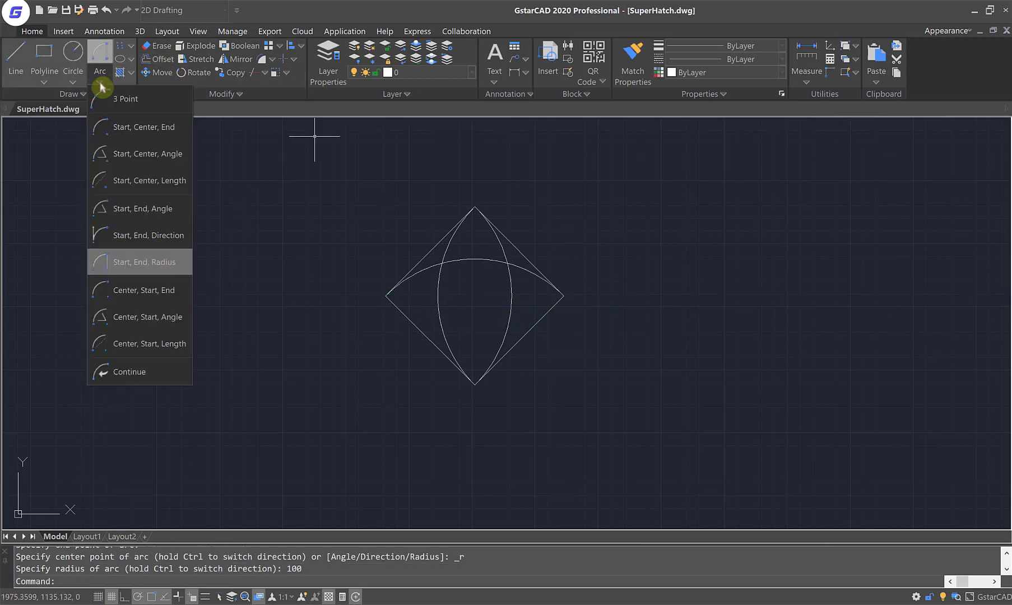
pyautogui.click(156, 262)
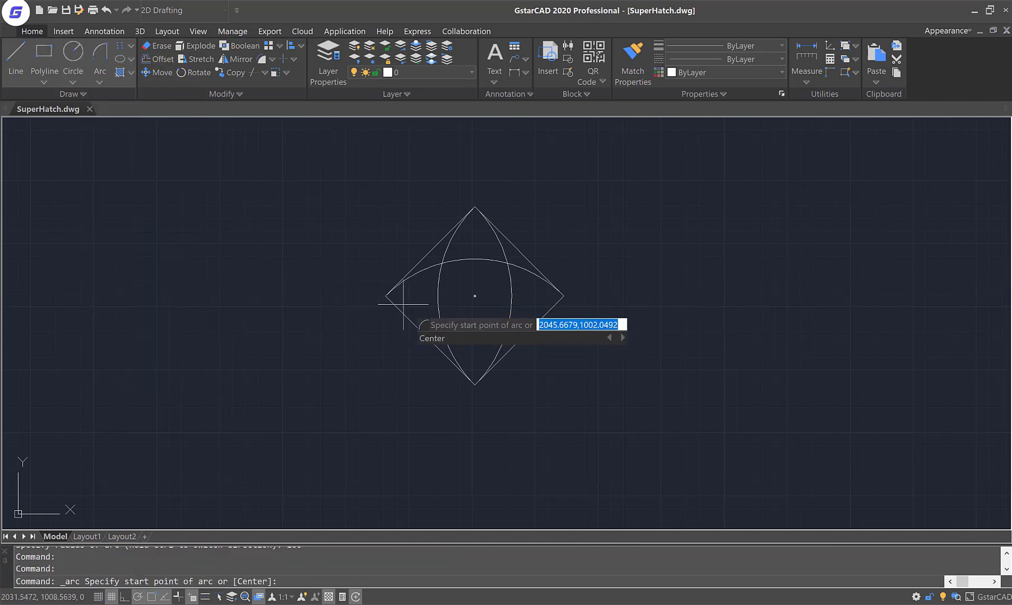
pyautogui.click(387, 296)
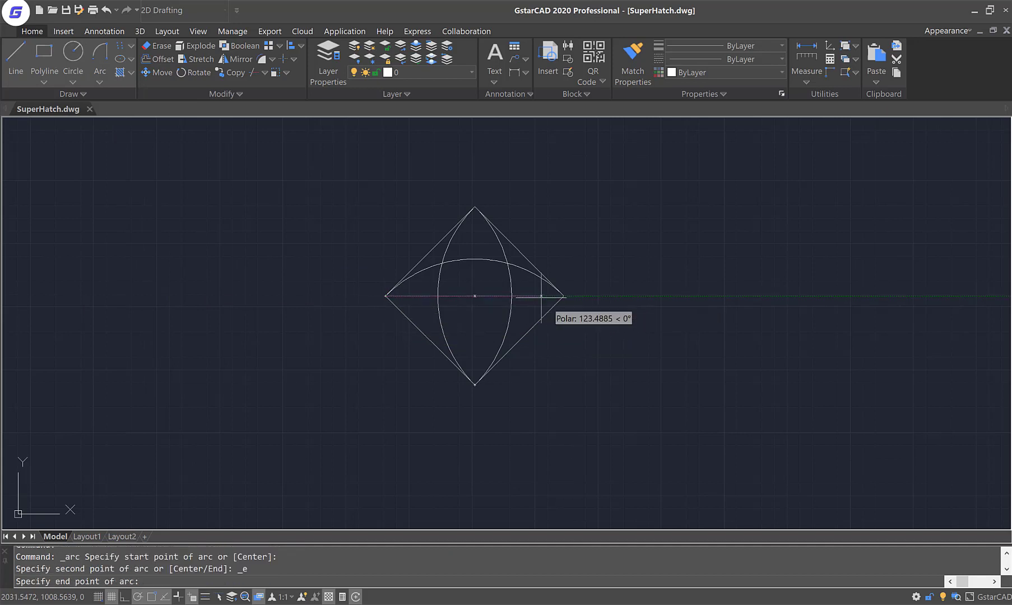
pyautogui.click(563, 296)
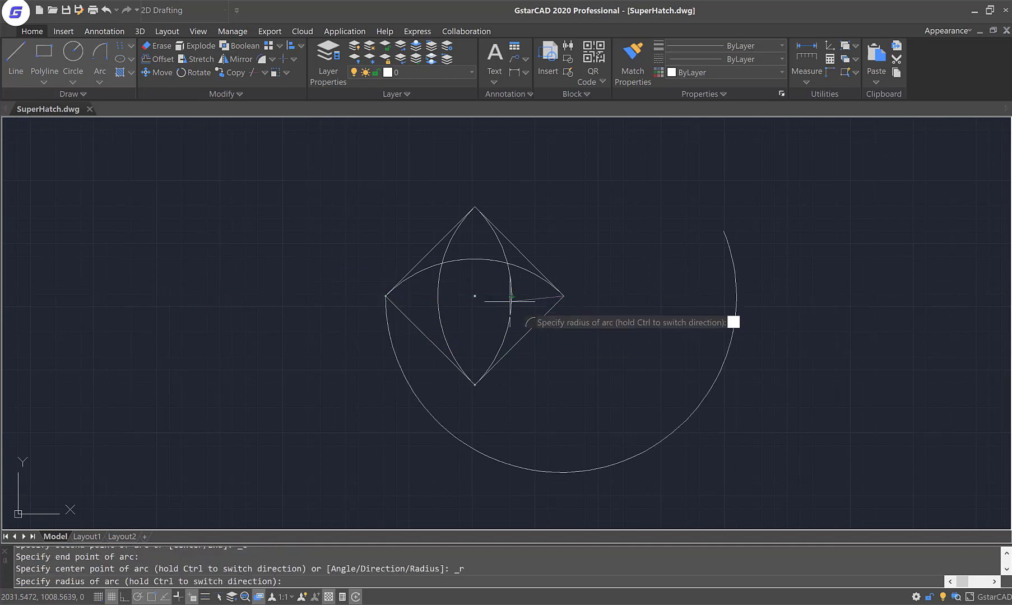
pyautogui.press('Return')
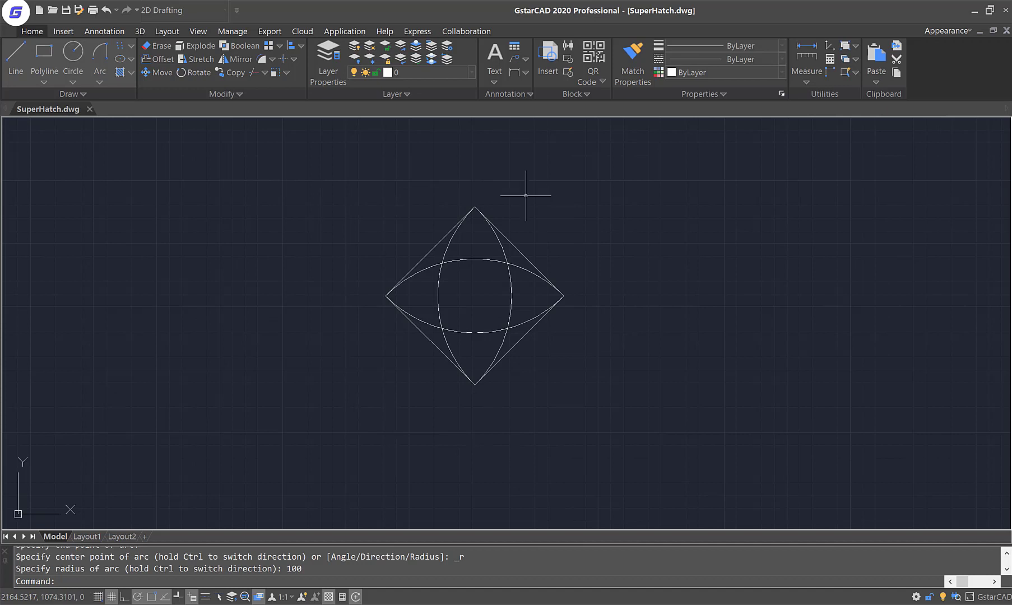
pyautogui.click(69, 32)
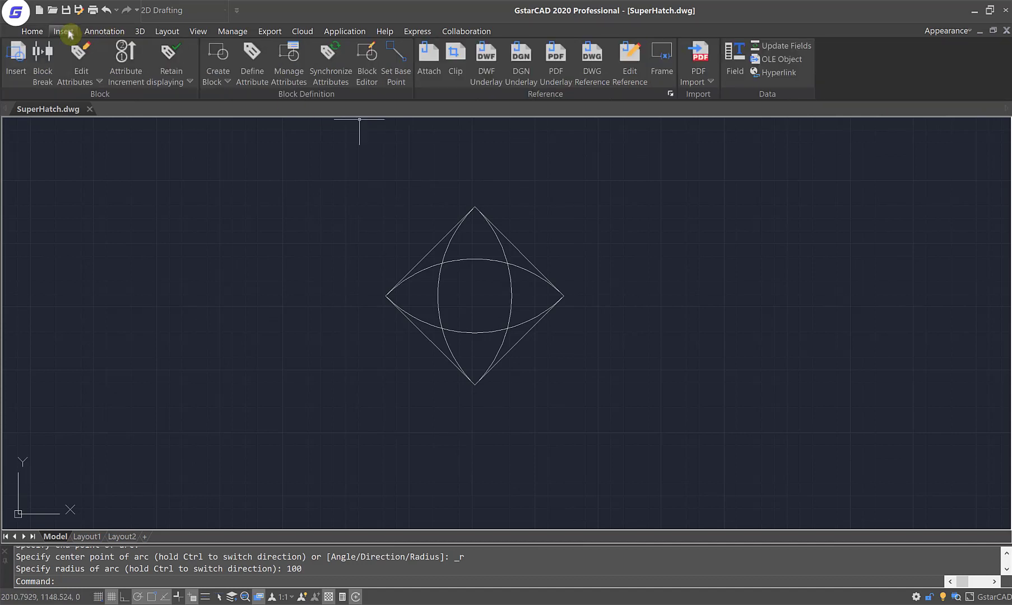
# Make block Hatch_A from the five motif objects, based at the motif centre, deleting the originals
pyautogui.click(218, 81)
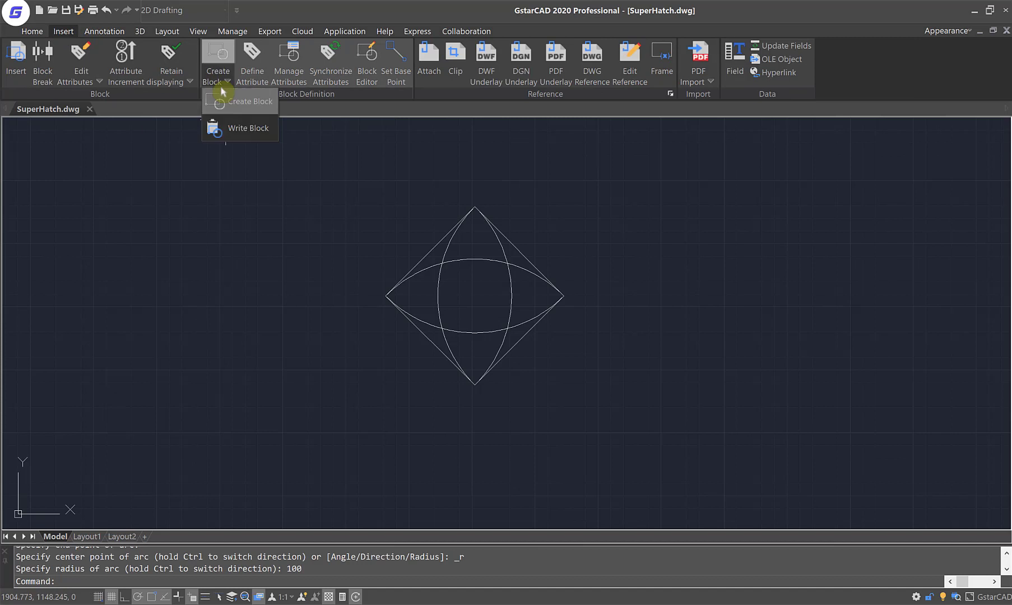
pyautogui.click(258, 101)
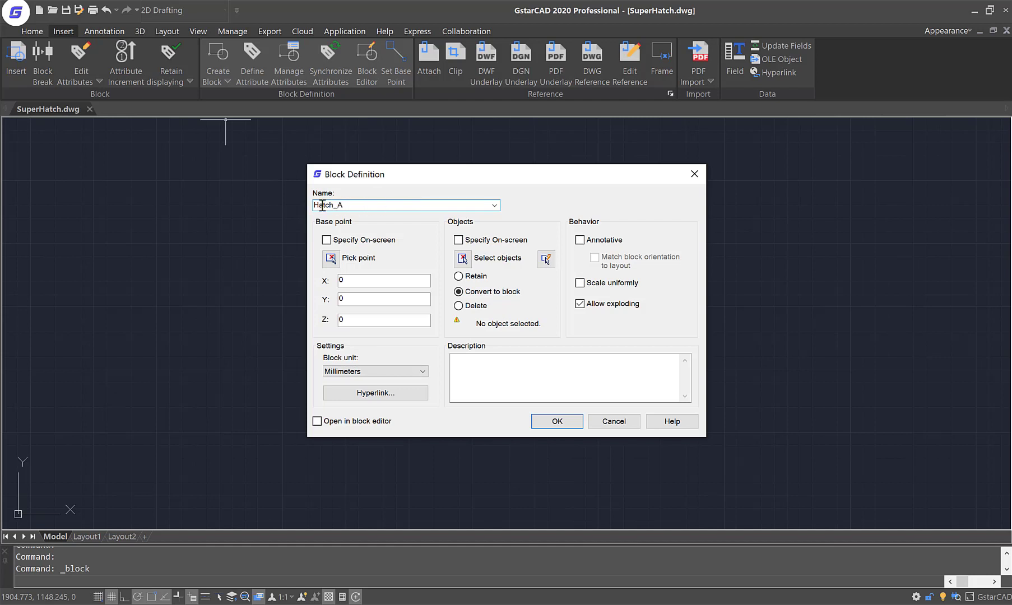
pyautogui.click(331, 258)
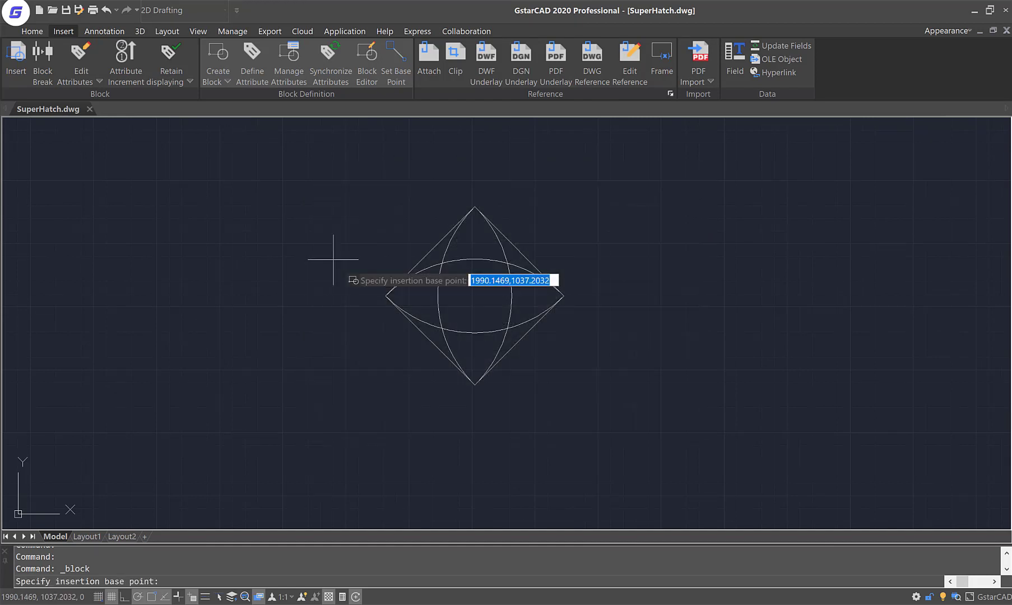
pyautogui.click(472, 298)
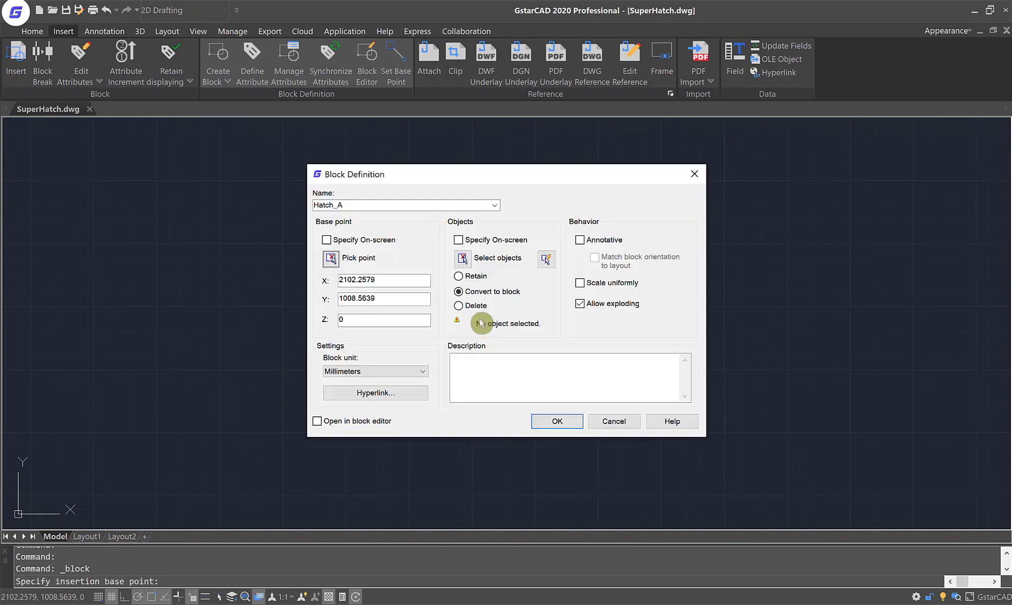
pyautogui.click(476, 258)
pyautogui.click(324, 168)
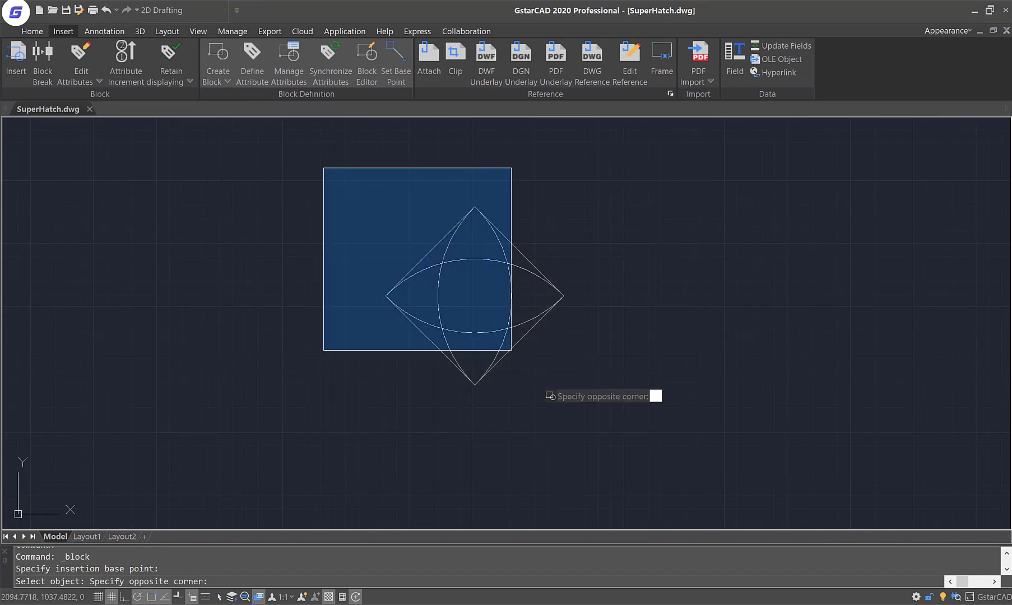
pyautogui.click(597, 415)
pyautogui.rightClick(596, 415)
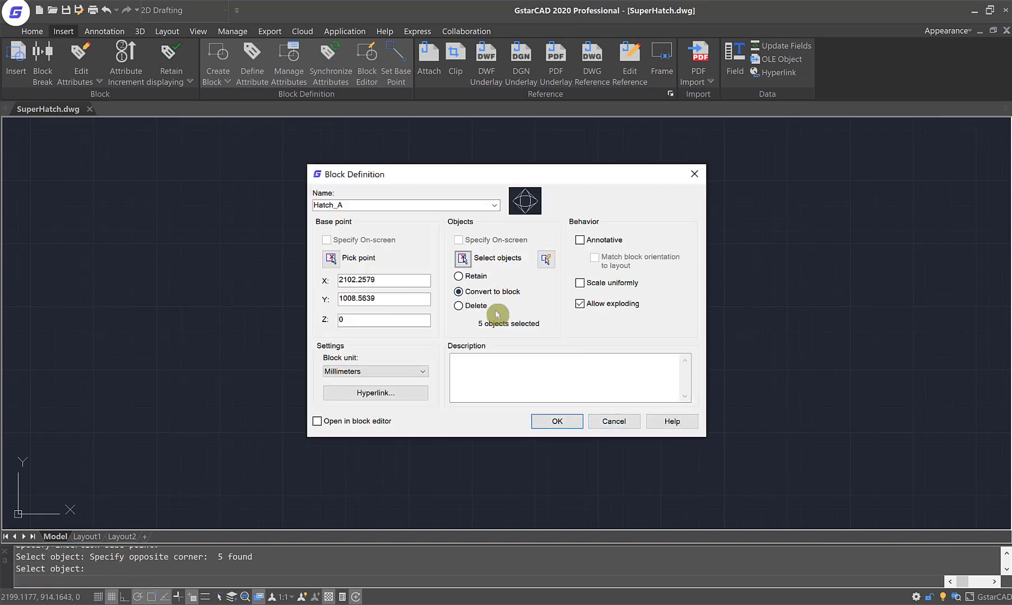
pyautogui.click(469, 307)
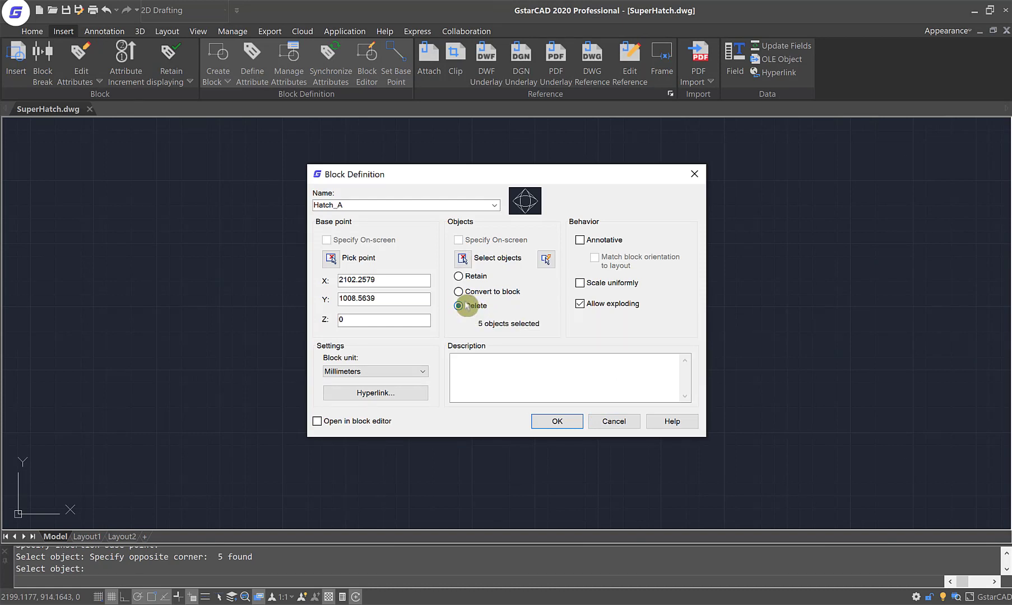
pyautogui.click(558, 421)
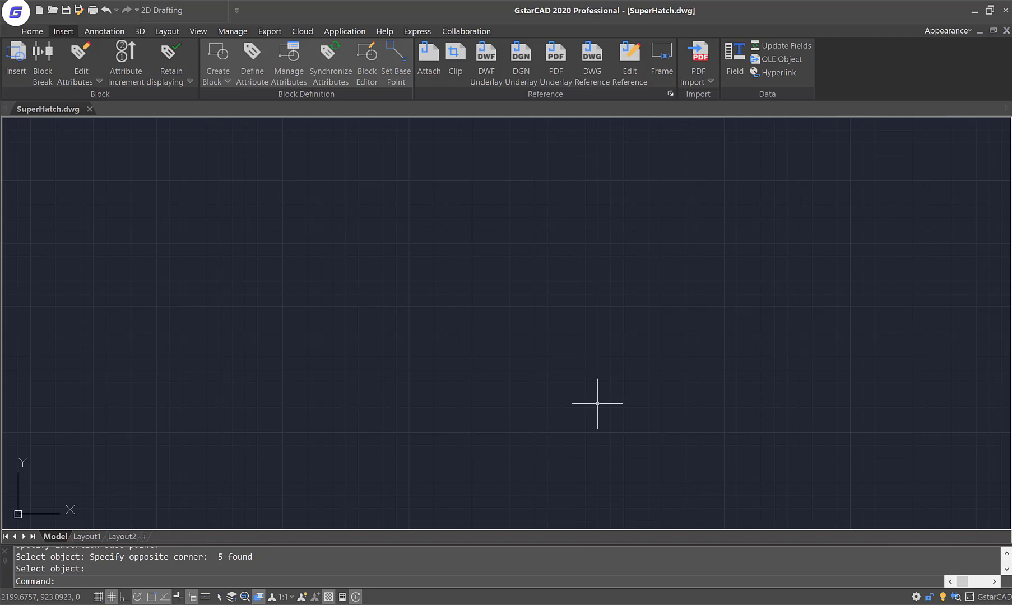
# Draw a 1000×1000 square rectangle and zoom to fit it in view
pyautogui.click(31, 32)
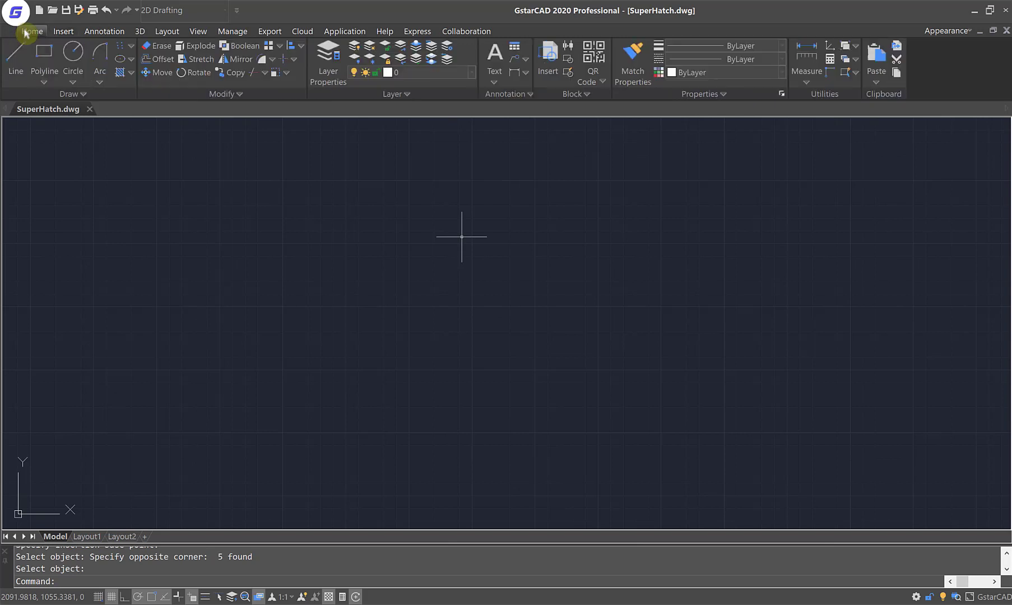
pyautogui.click(56, 78)
pyautogui.click(92, 124)
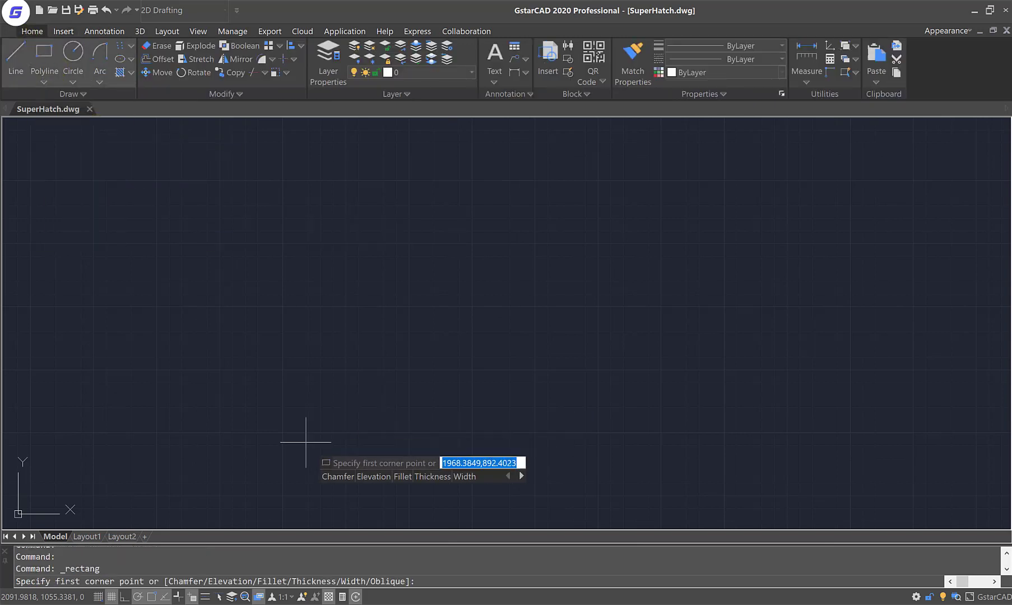
pyautogui.click(280, 418)
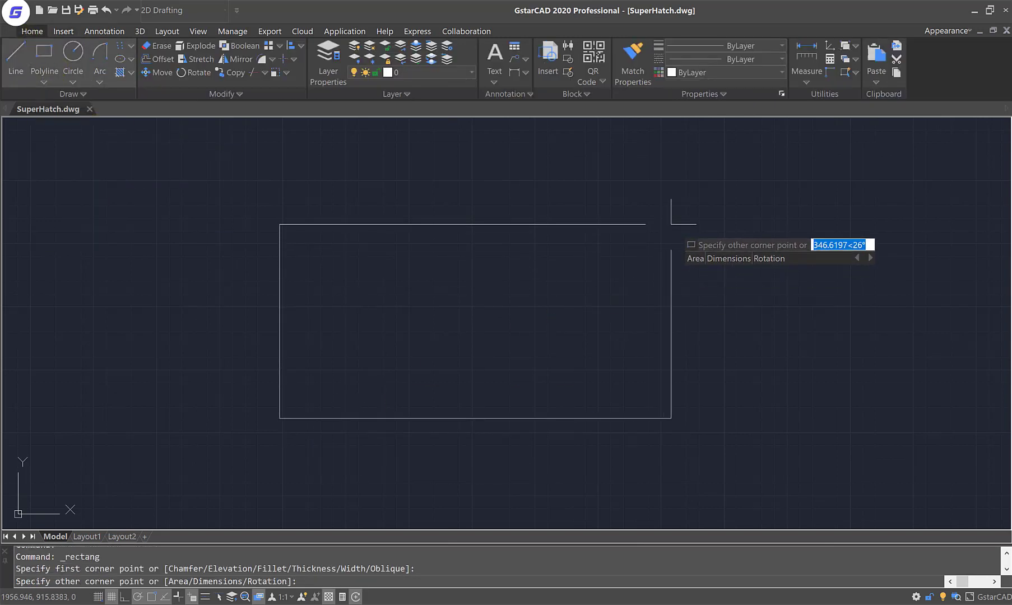
pyautogui.write('1000,1000')
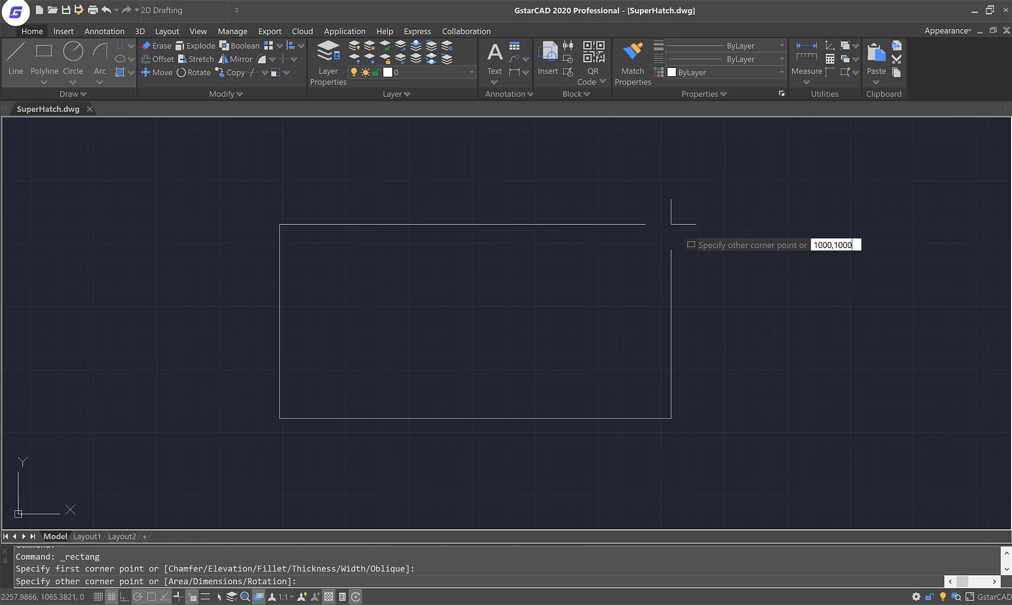
pyautogui.press('Return')
pyautogui.middleClick(671, 225)
pyautogui.middleClick(670, 224)
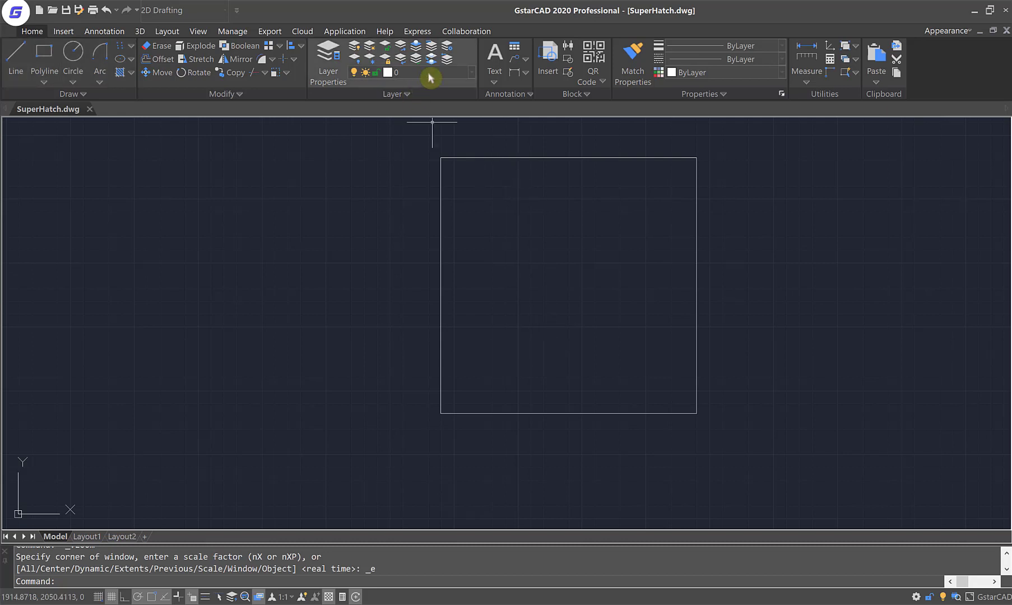
pyautogui.click(421, 32)
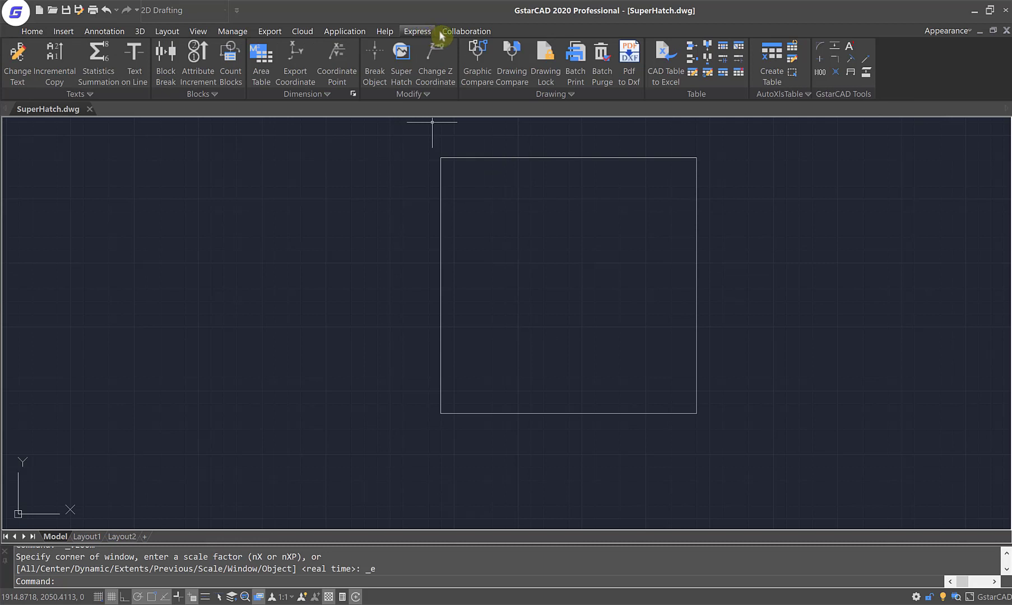
# Launch Super Hatch and choose block Hatch_A as the pattern source
pyautogui.click(402, 72)
pyautogui.moveTo(507, 205); pyautogui.dragTo(545, 194)
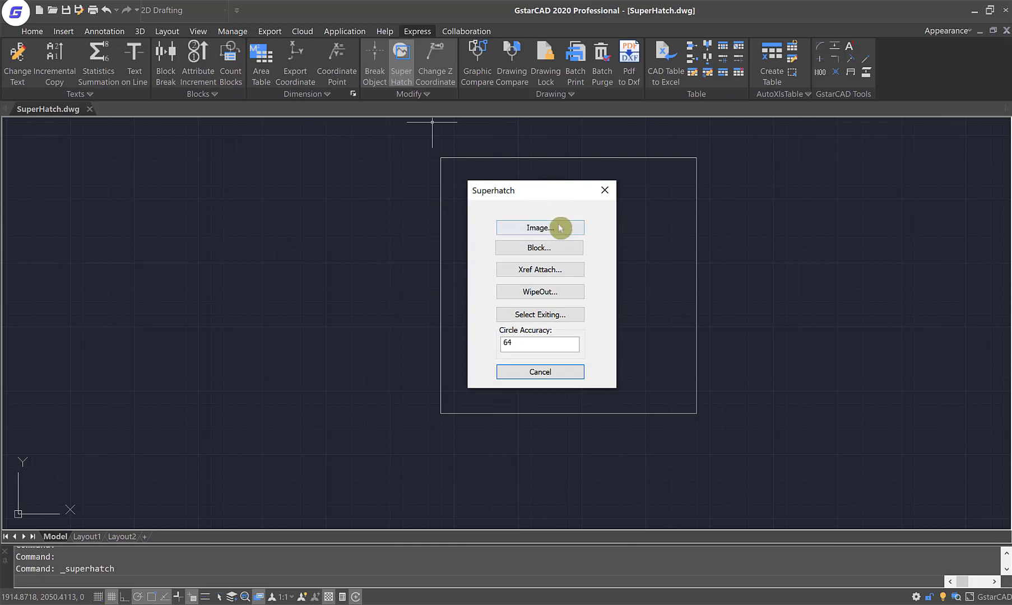
pyautogui.click(545, 258)
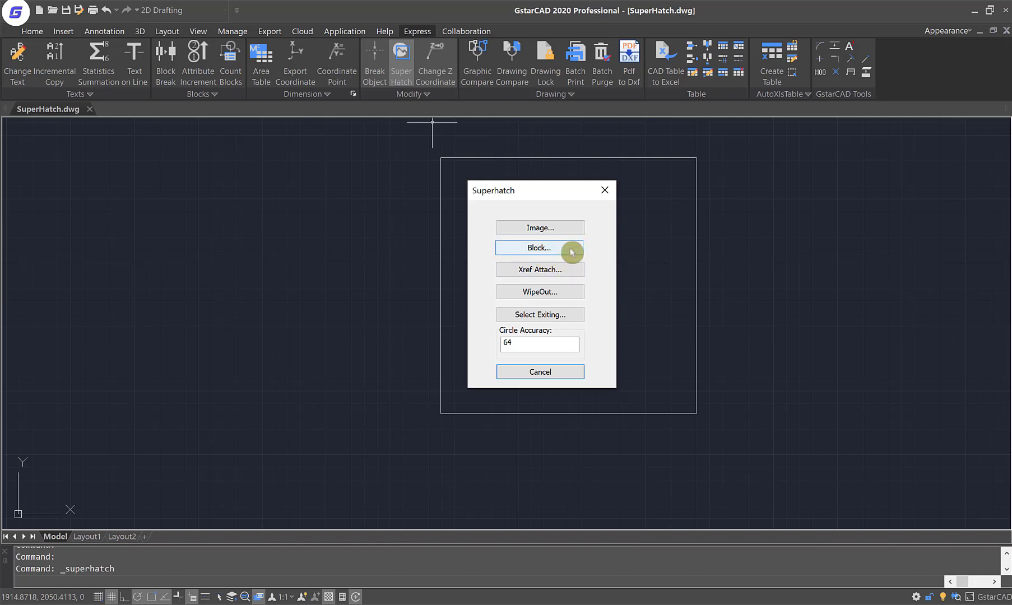
pyautogui.click(541, 249)
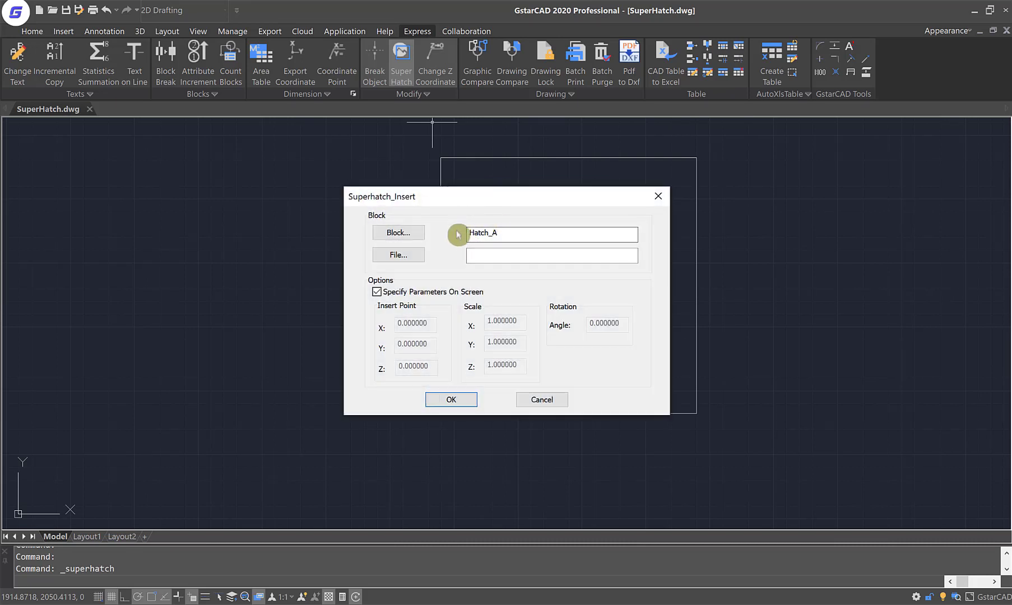
# Place the Hatch_A motif inside the square at X and Y scale 1 and 0° rotation
pyautogui.click(452, 401)
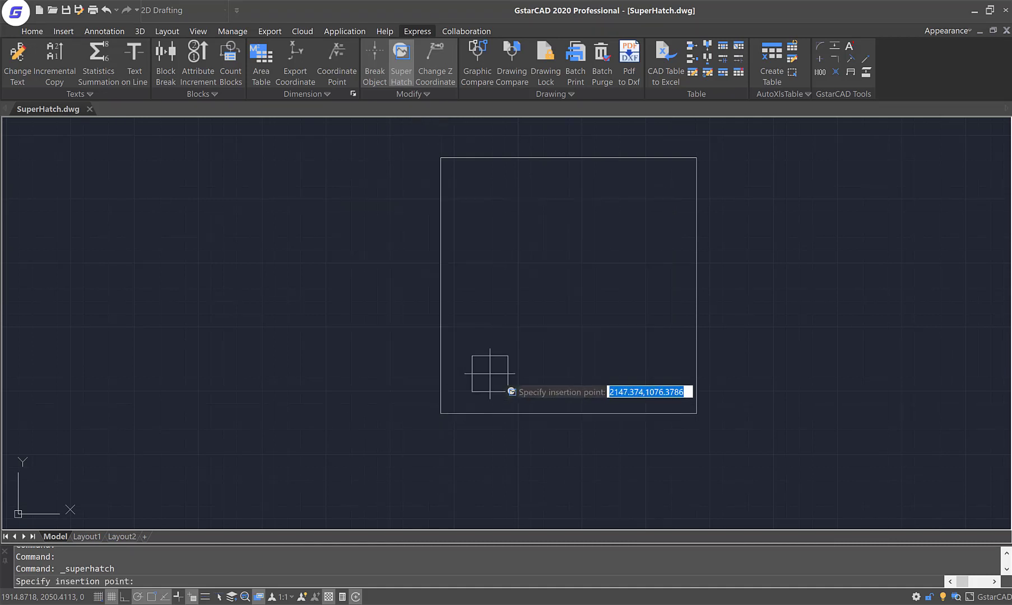
pyautogui.click(503, 268)
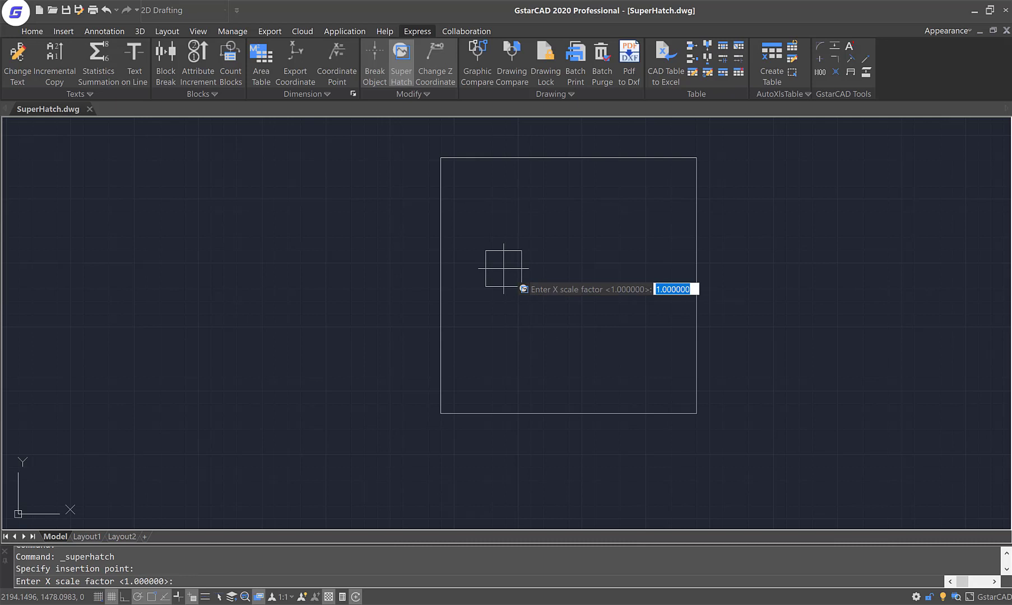
pyautogui.press('Return')
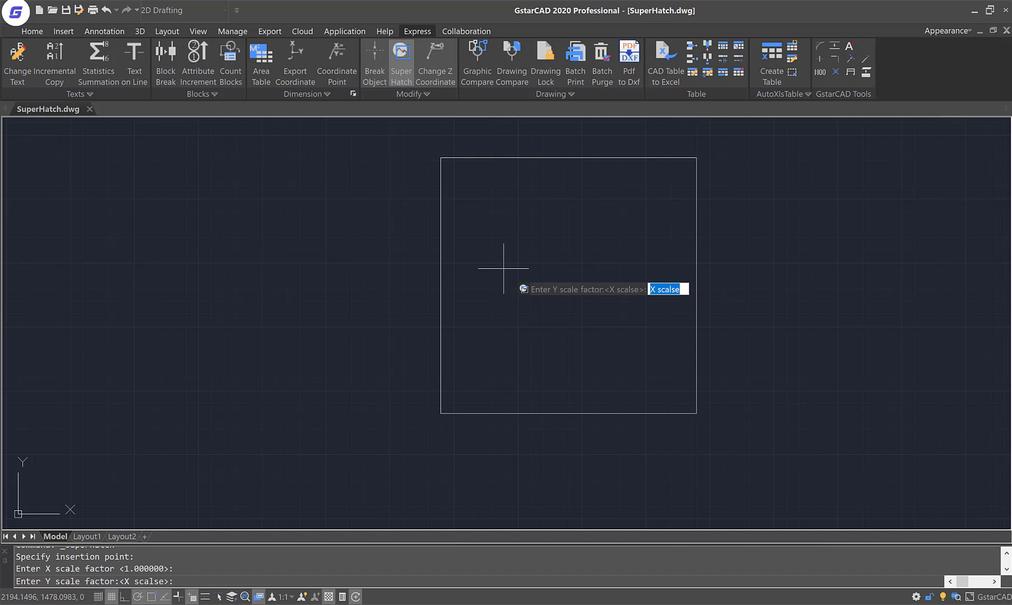
pyautogui.write('1')
pyautogui.press('Return')
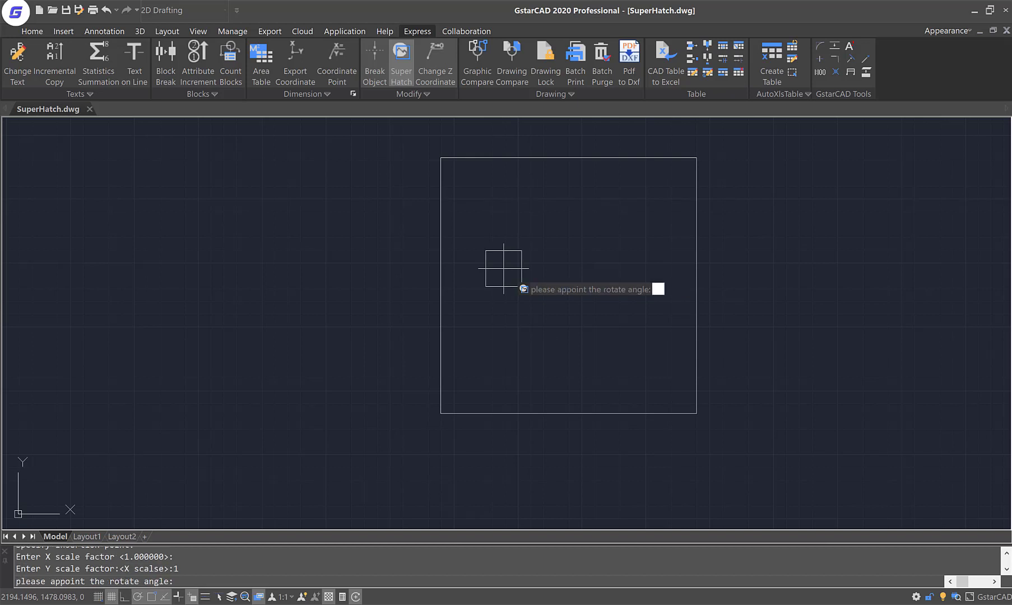
pyautogui.write('0')
pyautogui.press('Return')
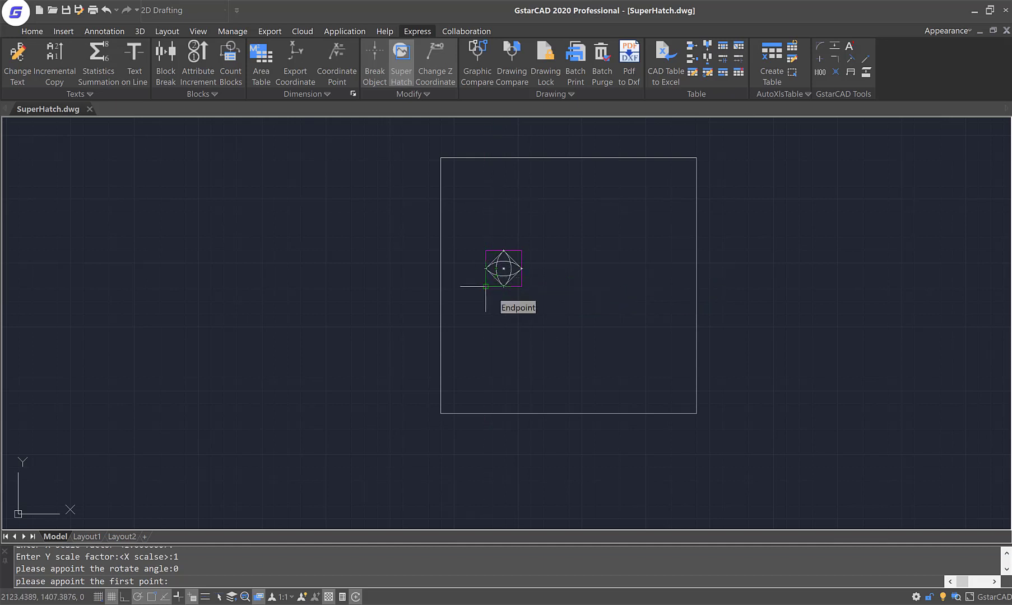
# Set the repeat tile to the motif's opposite bounding corners and pick inside the square to fill
pyautogui.click(486, 286)
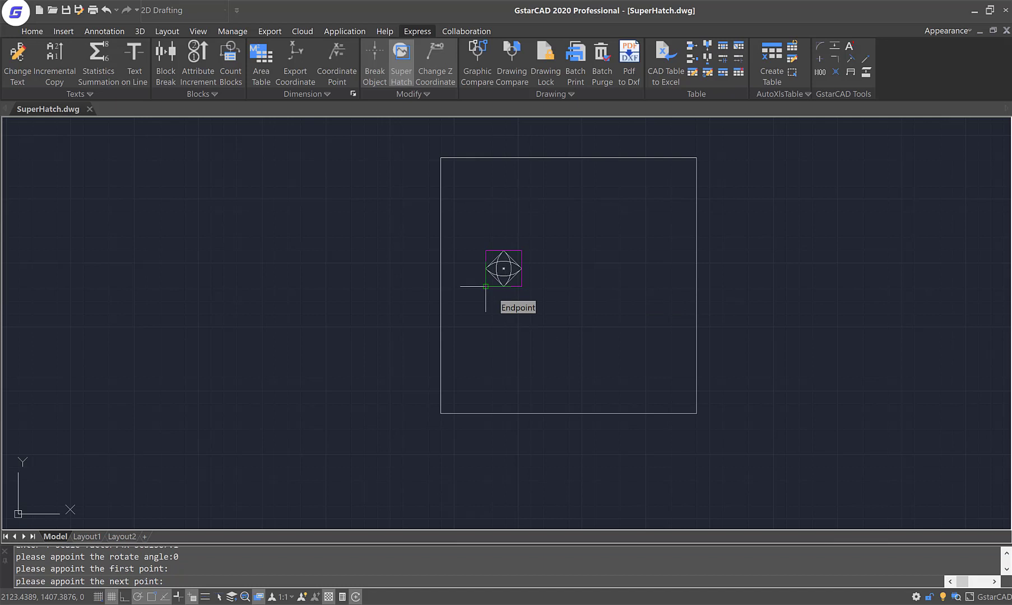
pyautogui.click(521, 251)
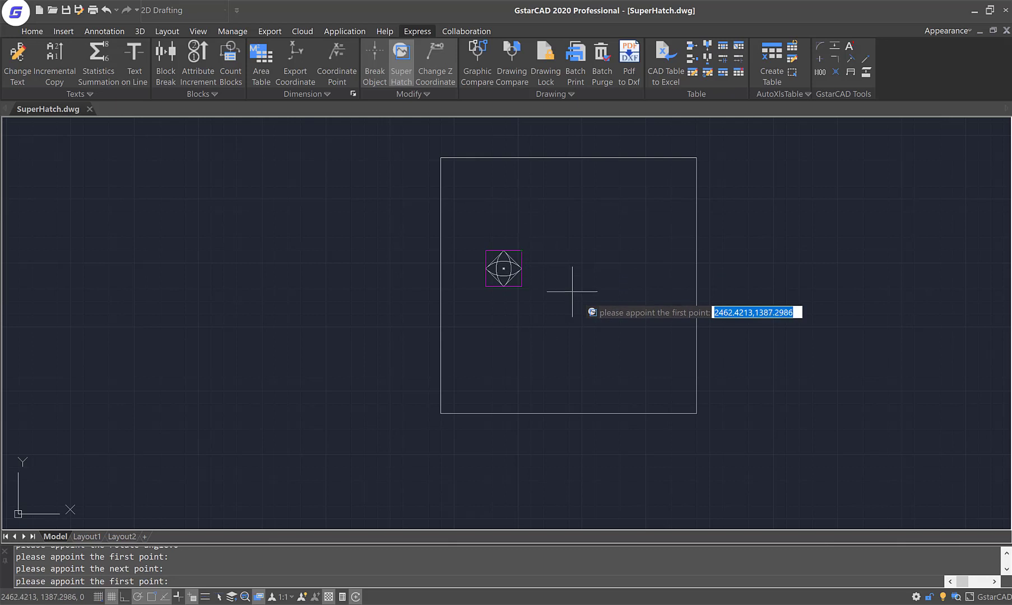
pyautogui.press('Return')
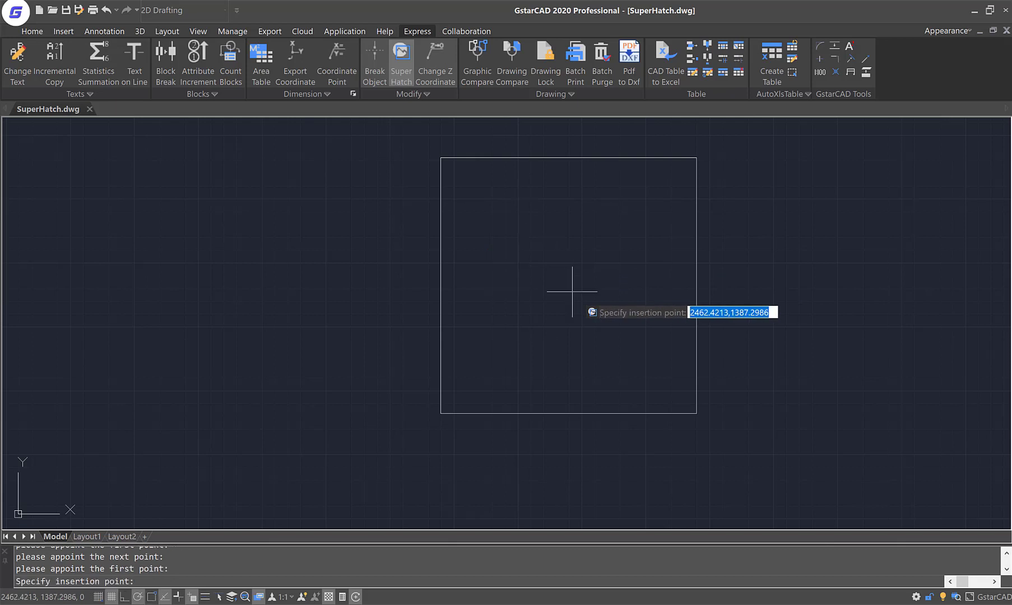
pyautogui.click(576, 260)
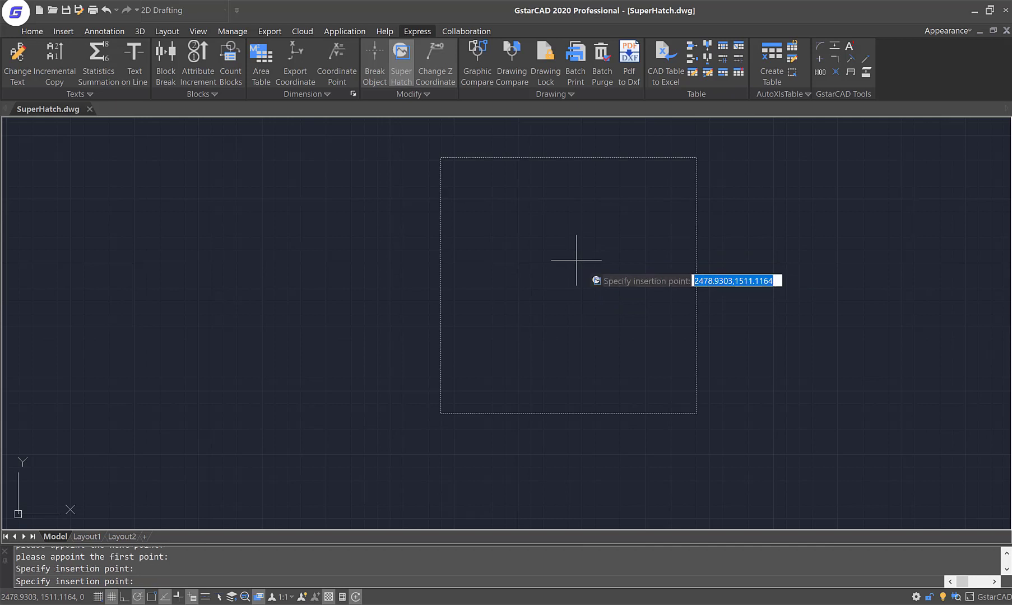
# Fill the 1000×1000 square with the repeating Hatch_A pattern from a point inside it
pyautogui.click(576, 260)
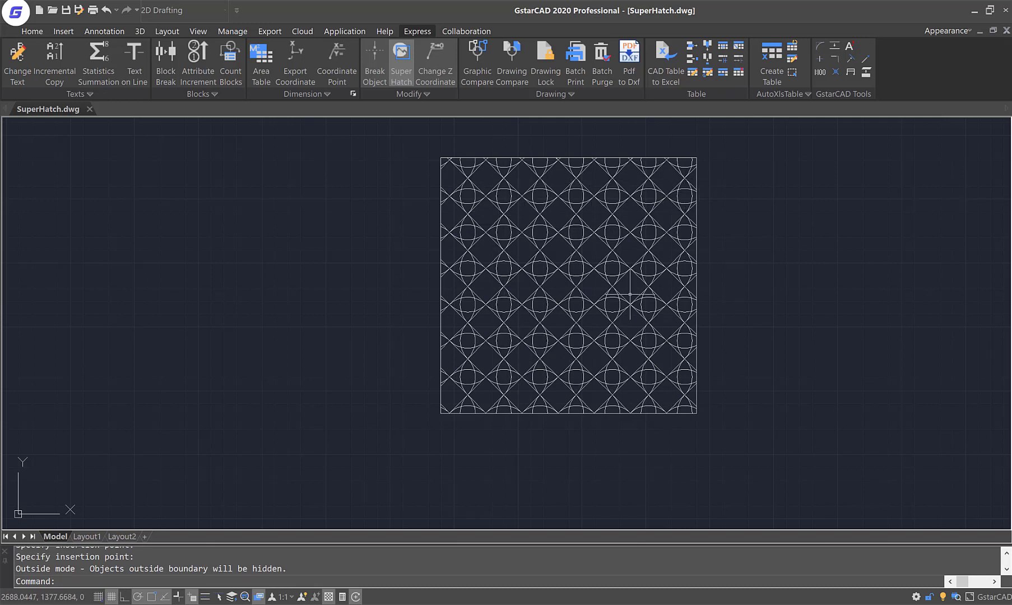
pyautogui.moveTo(596, 340)
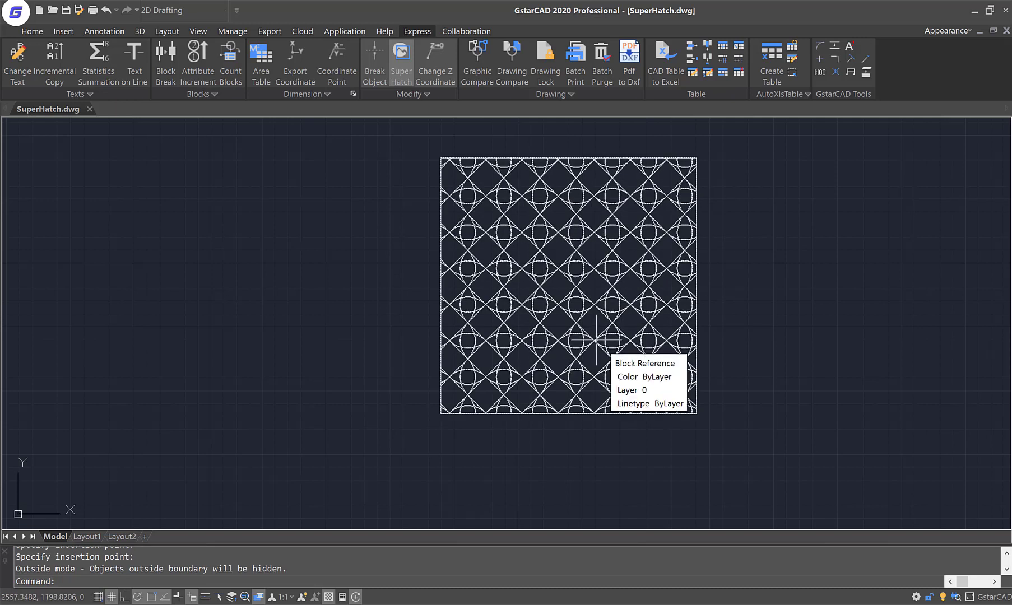